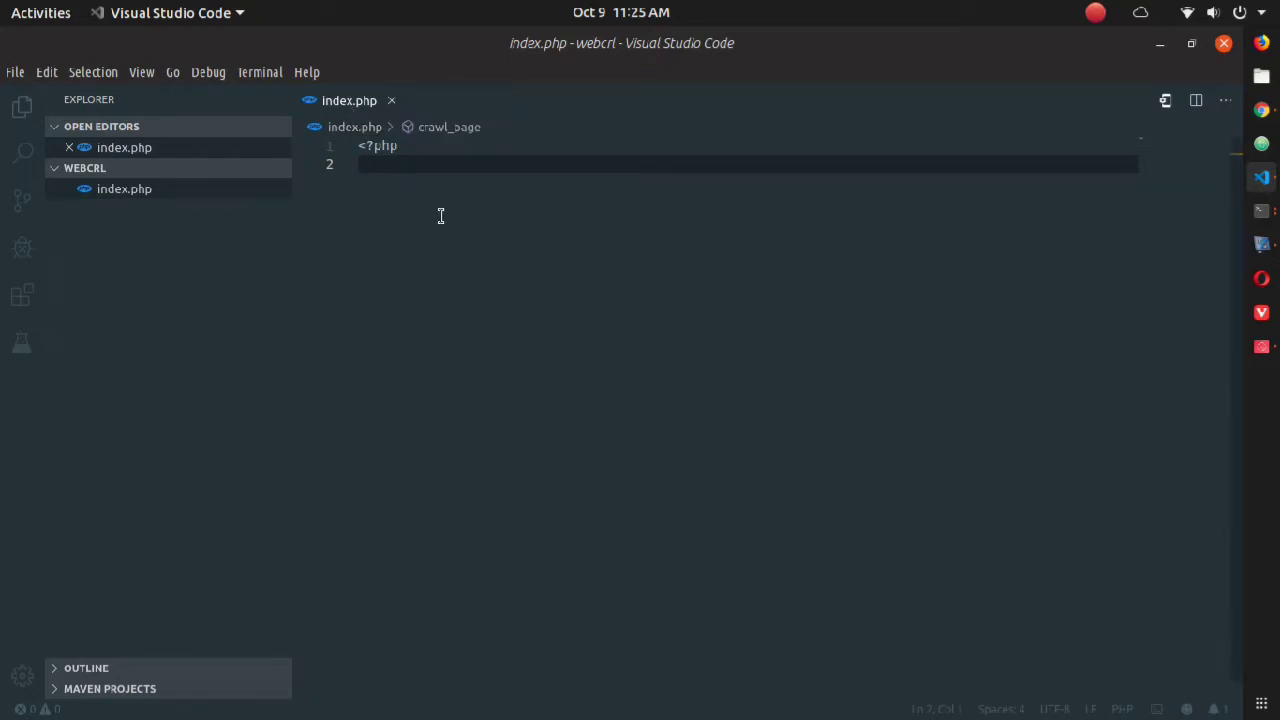
pyautogui.write('functio')
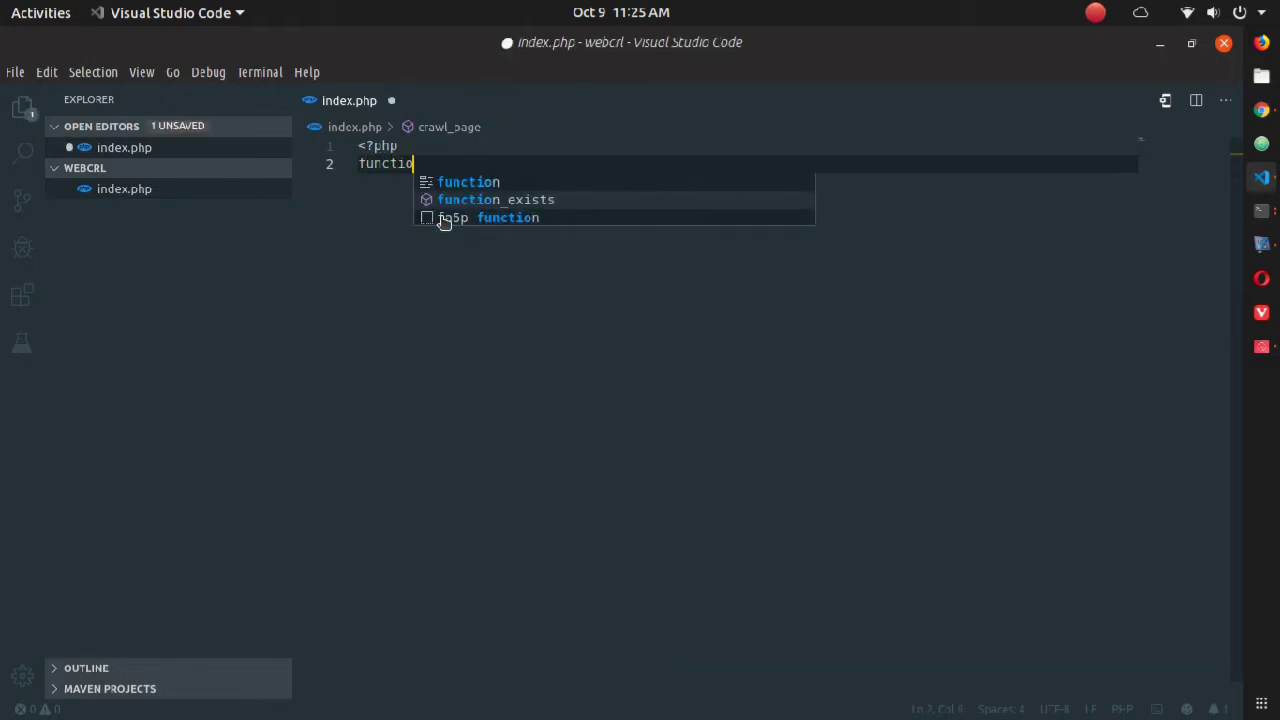
pyautogui.write('n c')
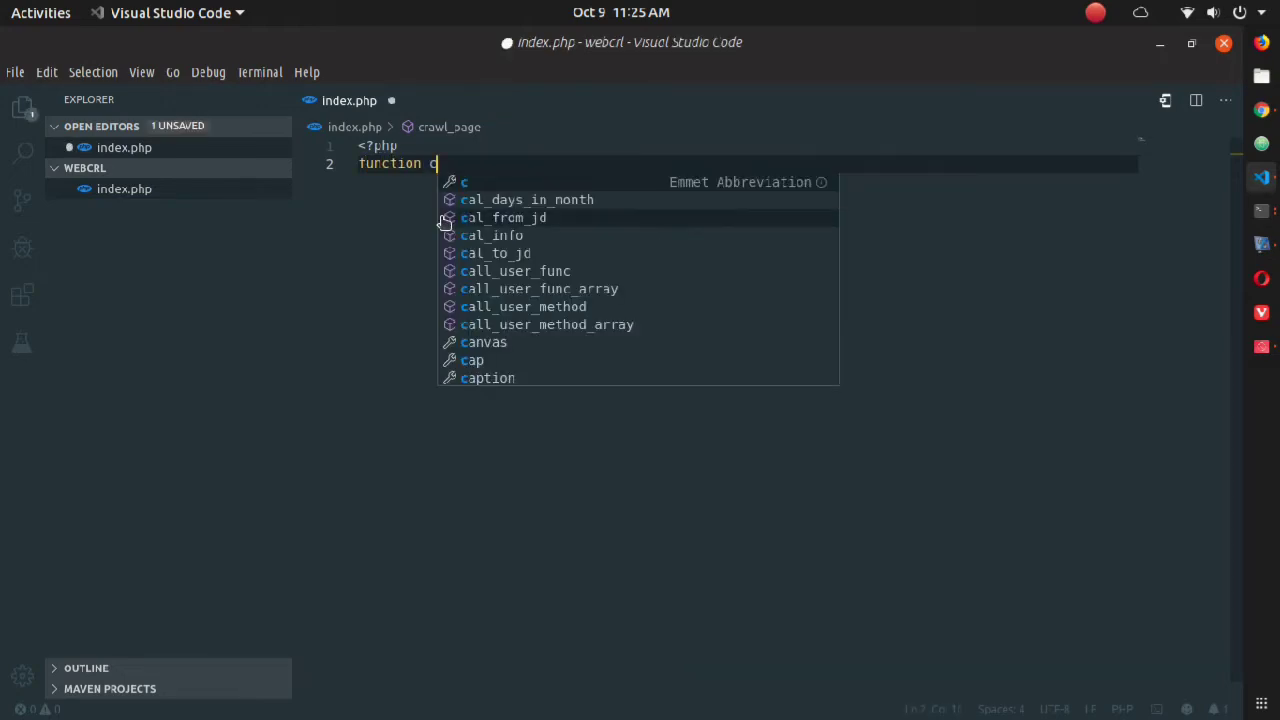
pyautogui.write('rawl_')
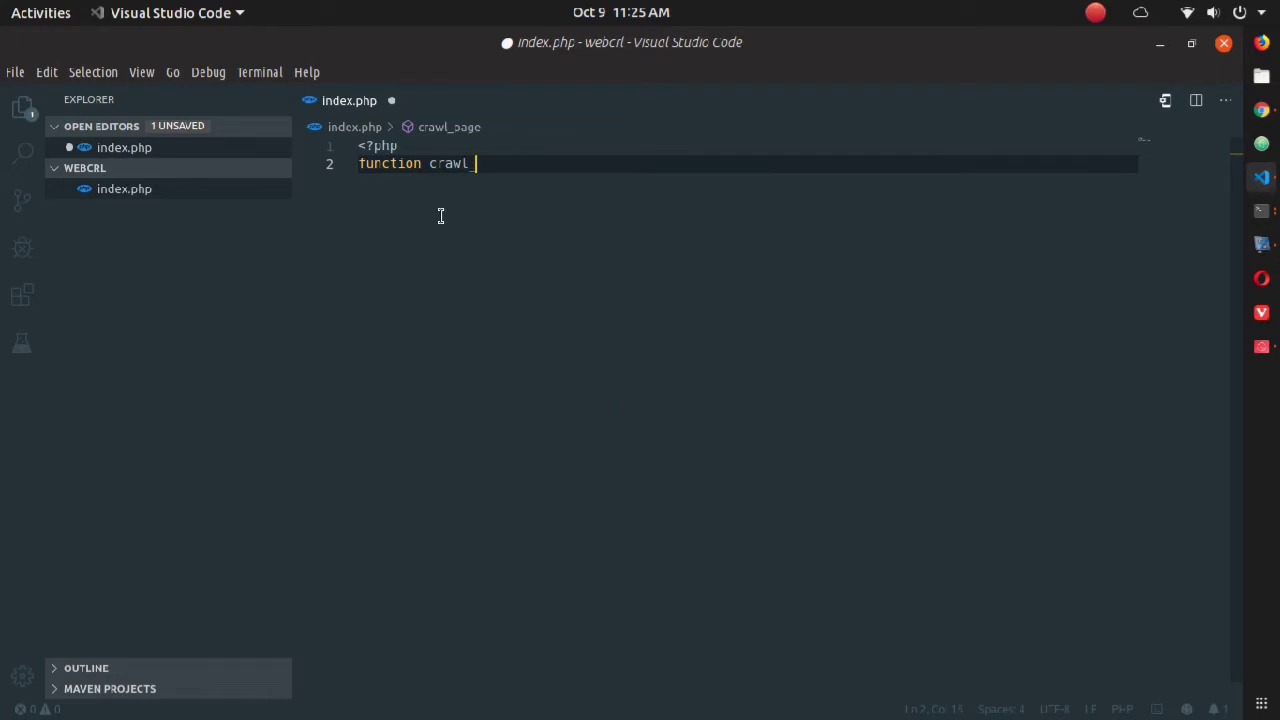
pyautogui.write('page(')
# Write the signature function crawl_page($url,$depth=2), fixing the %depth typo, and open its braces.
pyautogui.press('Left')
pyautogui.write('$')
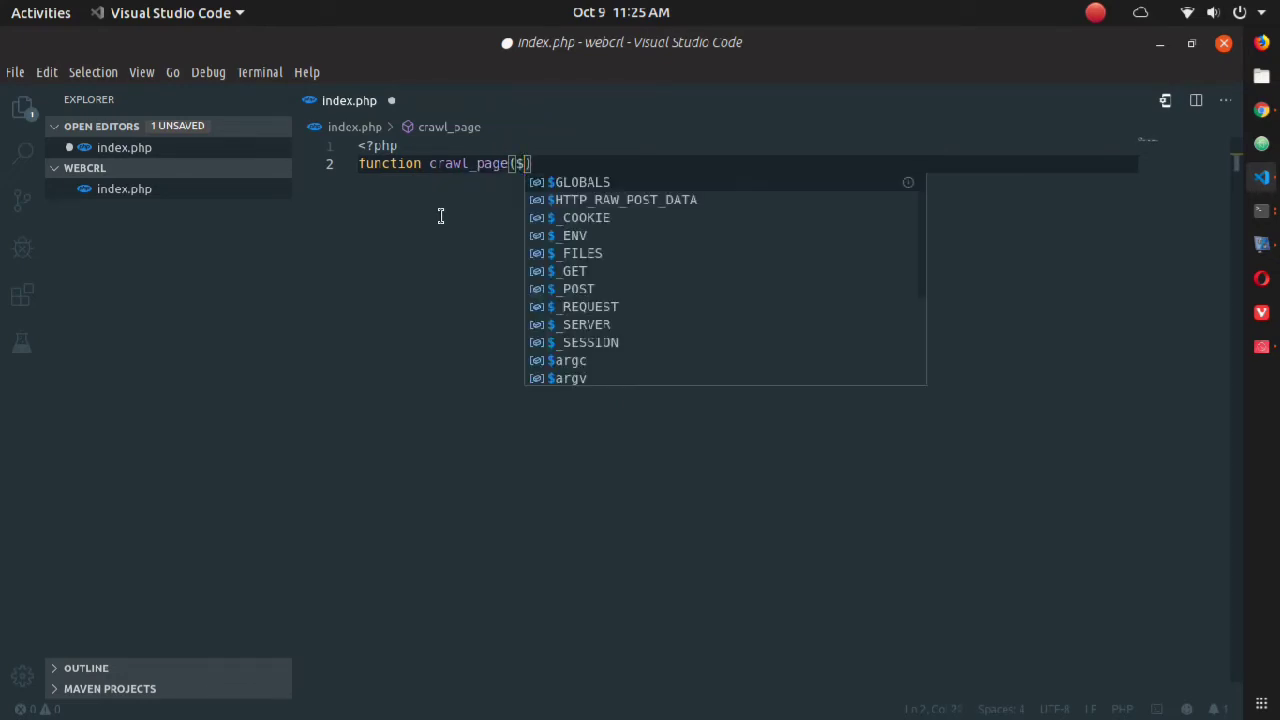
pyautogui.write('url')
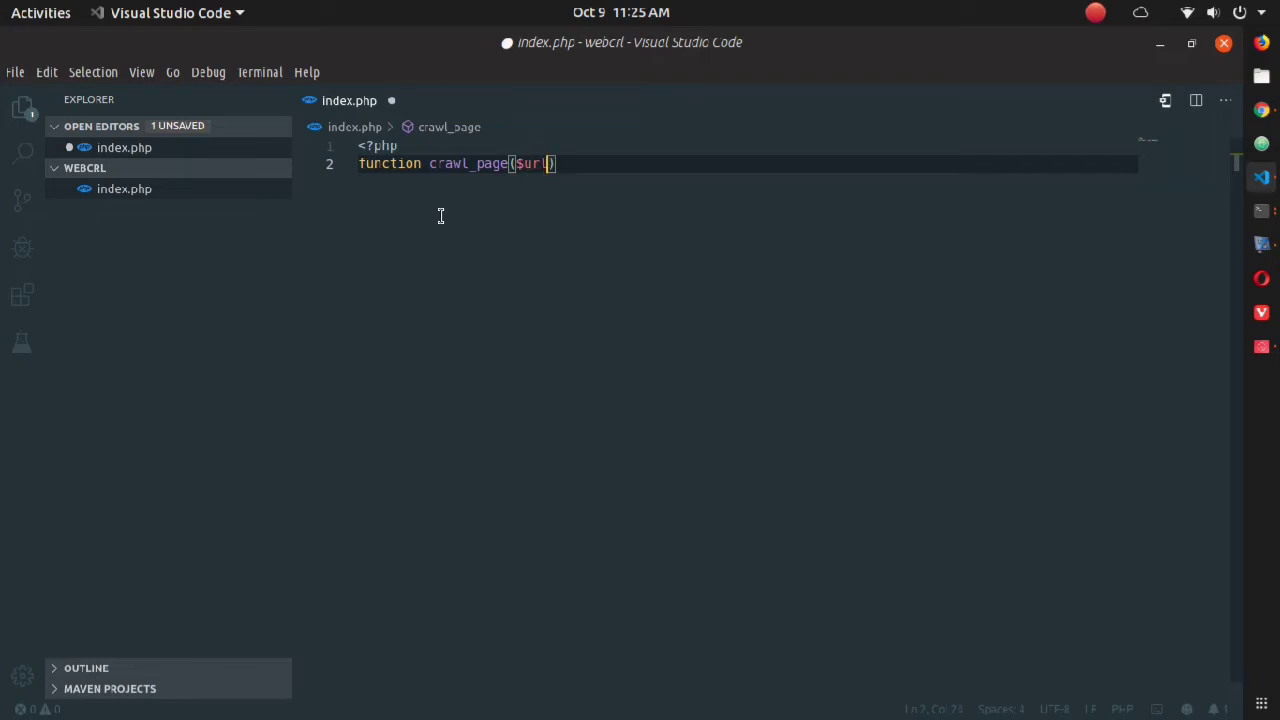
pyautogui.write(',$')
pyautogui.write('depth')
pyautogui.press('BackSpace')
pyautogui.press('BackSpace')
pyautogui.press('BackSpace')
pyautogui.press('BackSpace')
pyautogui.press('BackSpace')
pyautogui.press('BackSpace')
pyautogui.write('$')
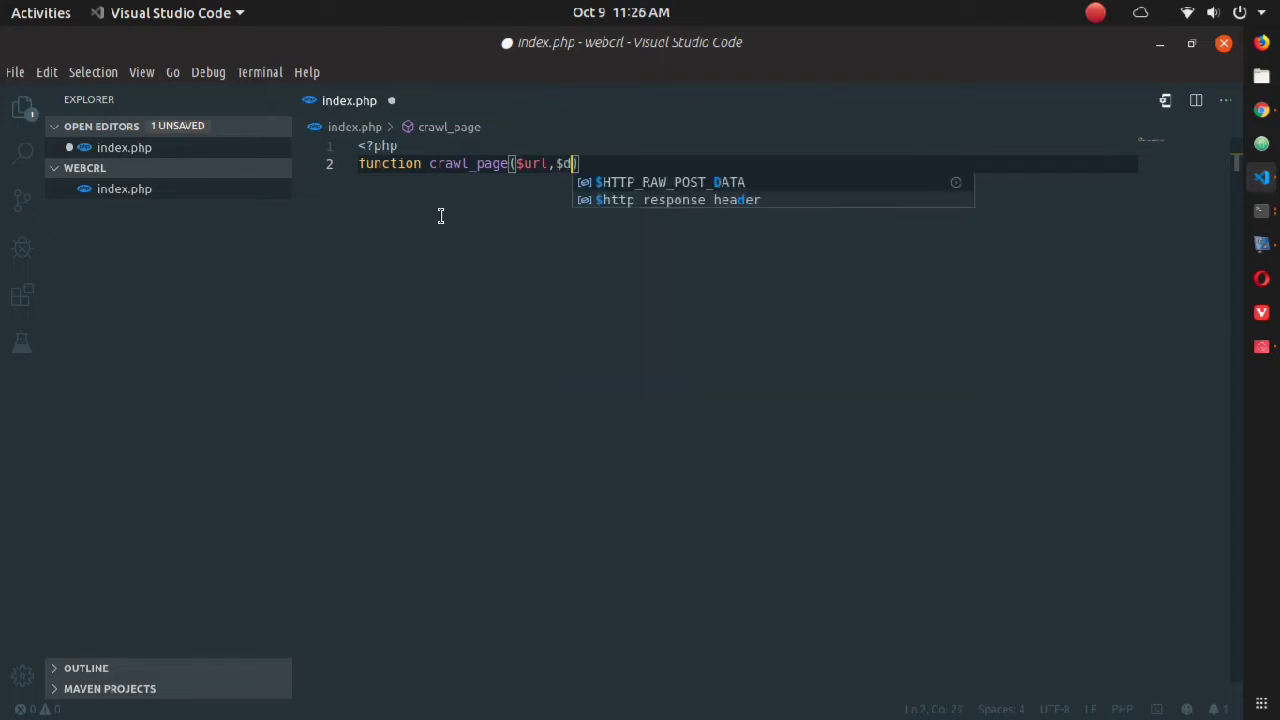
pyautogui.write('dep')
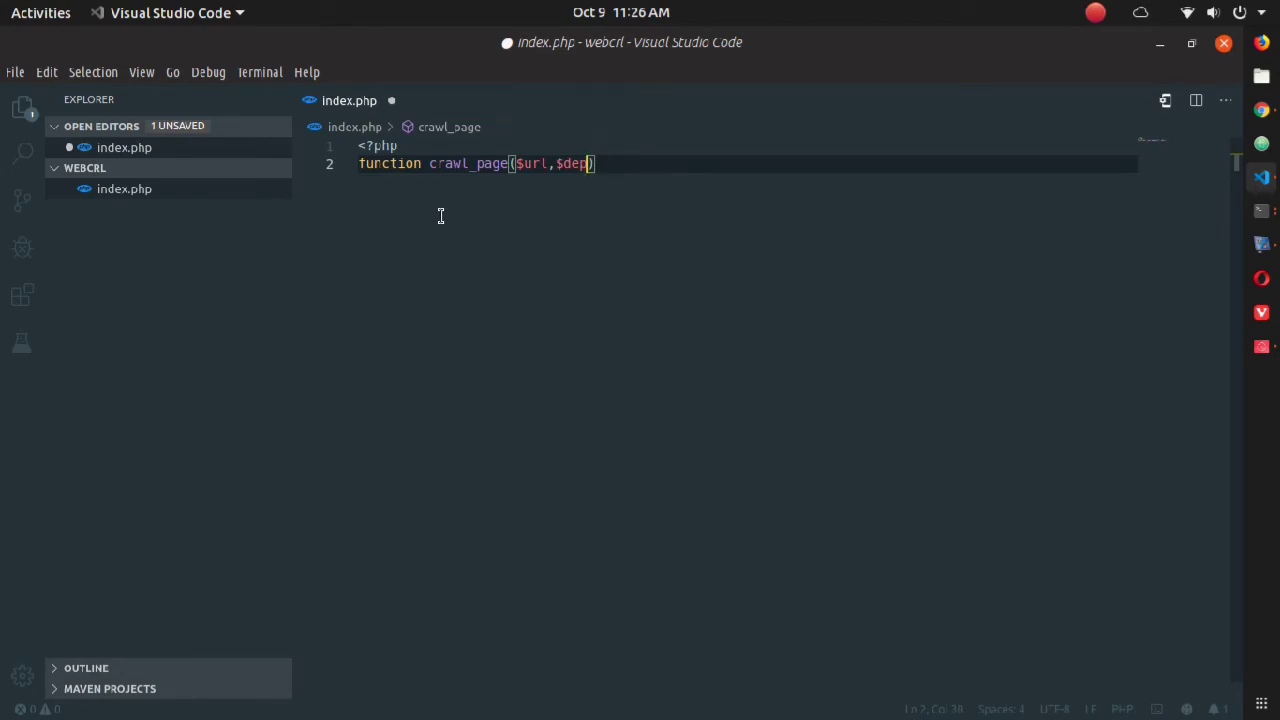
pyautogui.write('th=')
pyautogui.write('2')
pyautogui.press('End')
pyautogui.press('Return')
pyautogui.write('{')
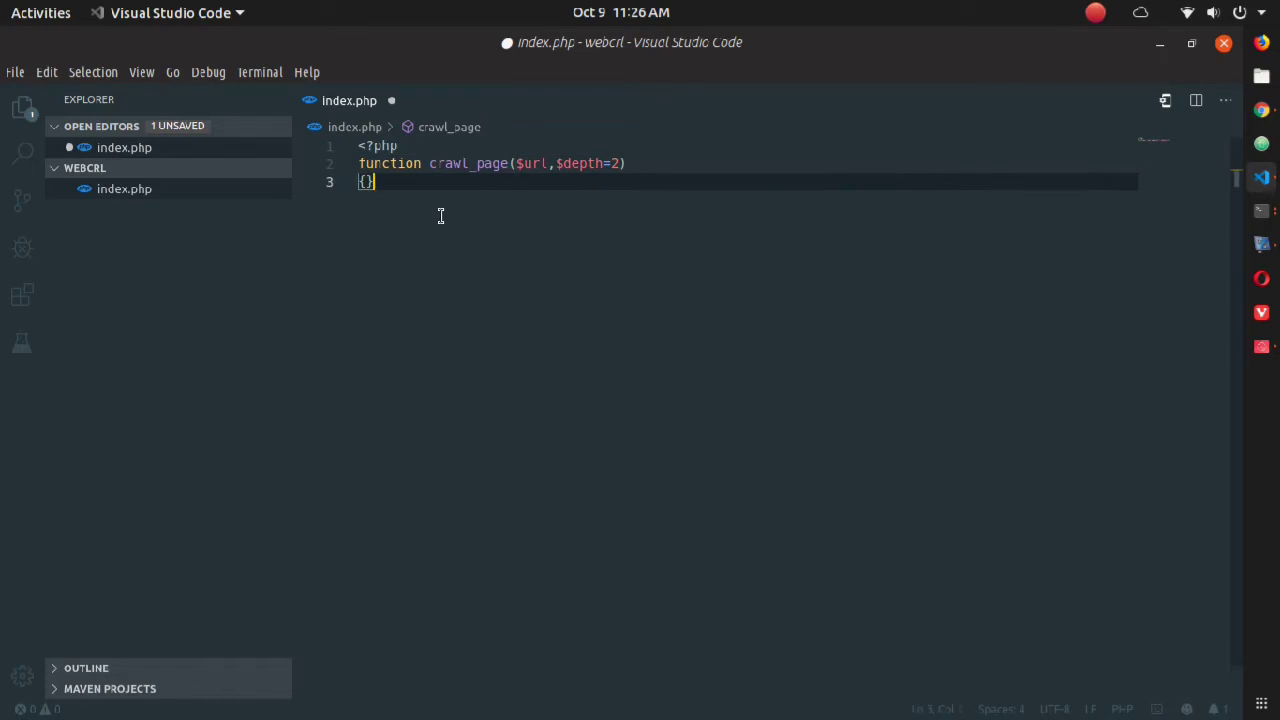
# Add if($depth>0){ $html = file_get_contents($url); } inside the function body.
pyautogui.press('Return')
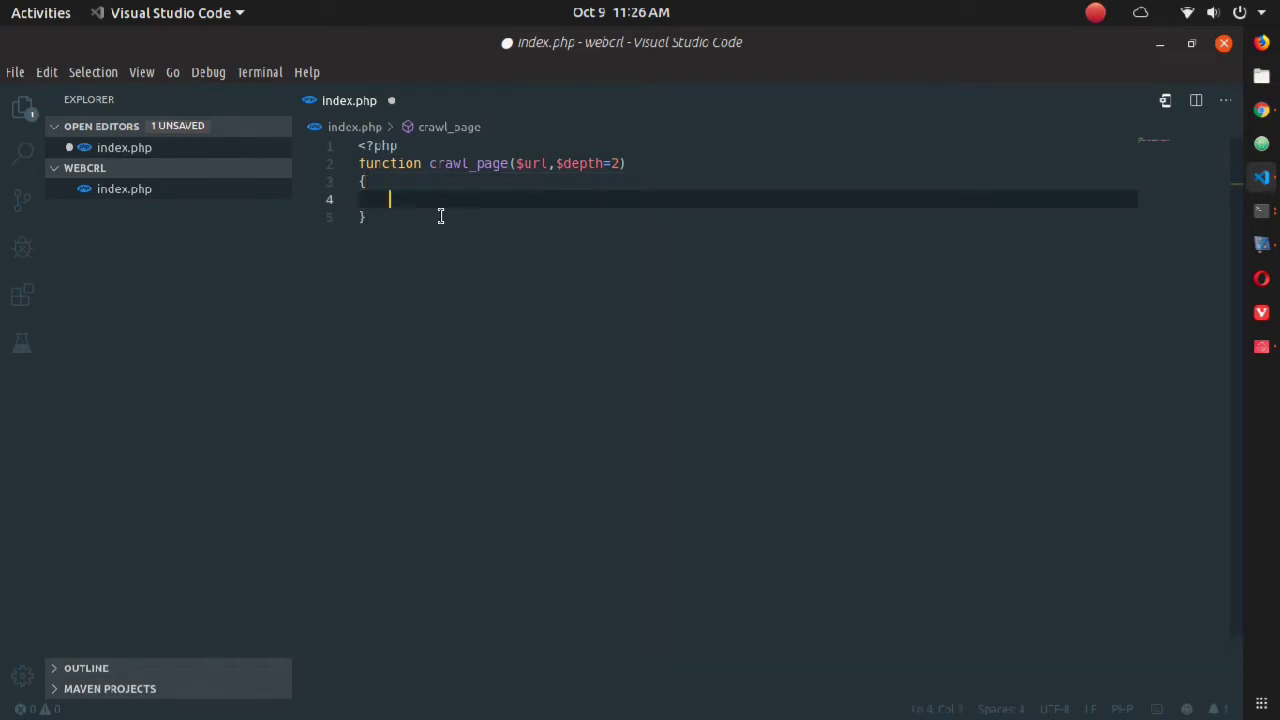
pyautogui.write('if(')
pyautogui.write('$depth')
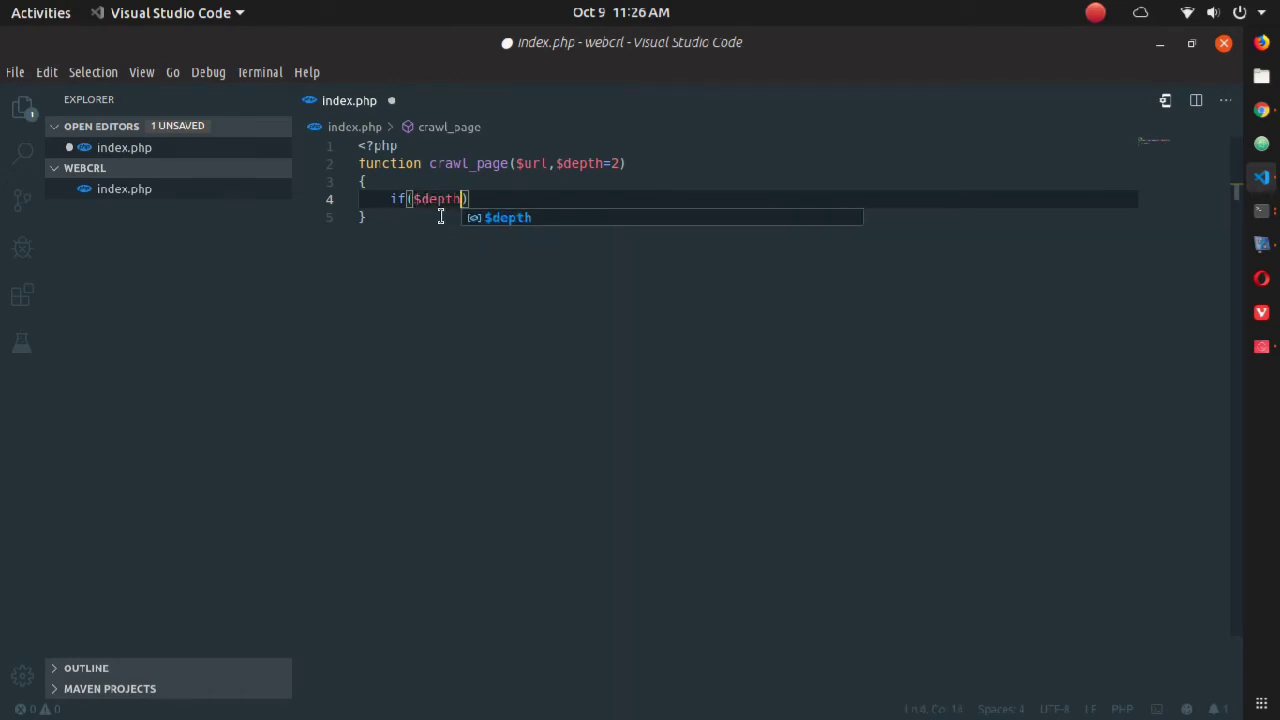
pyautogui.write('>0')
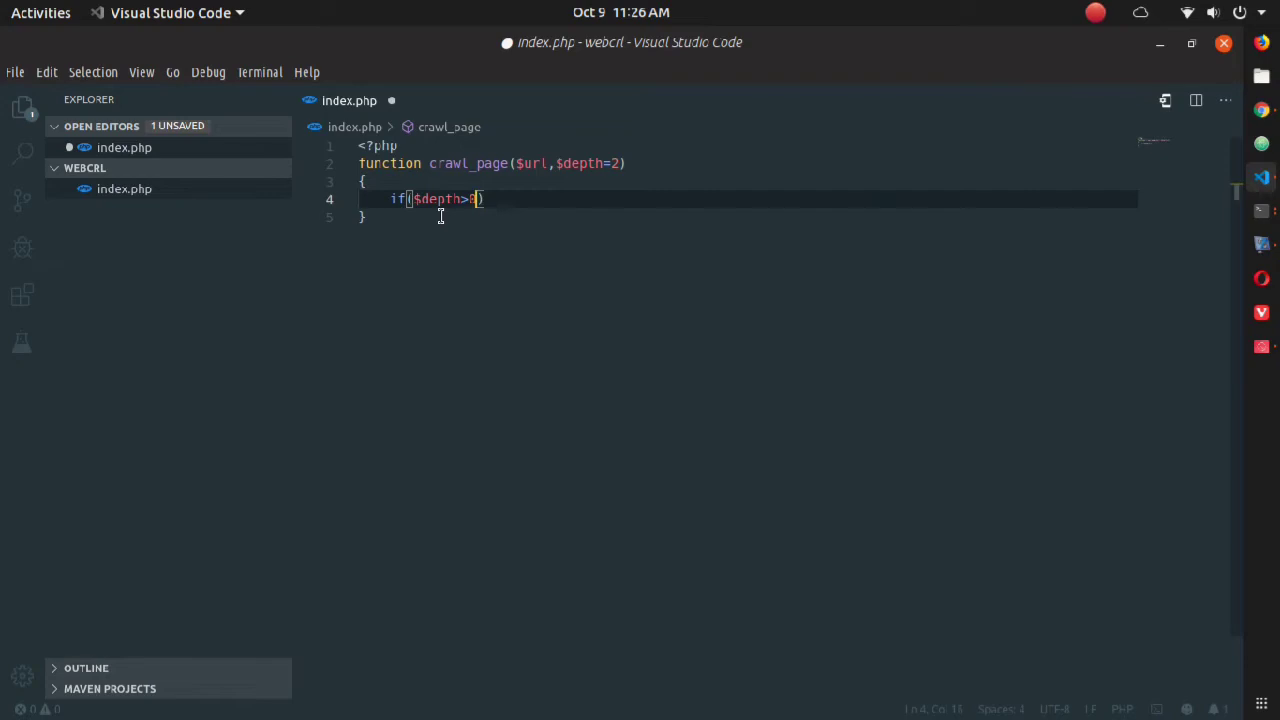
pyautogui.press('End')
pyautogui.press('Return')
pyautogui.write('{')
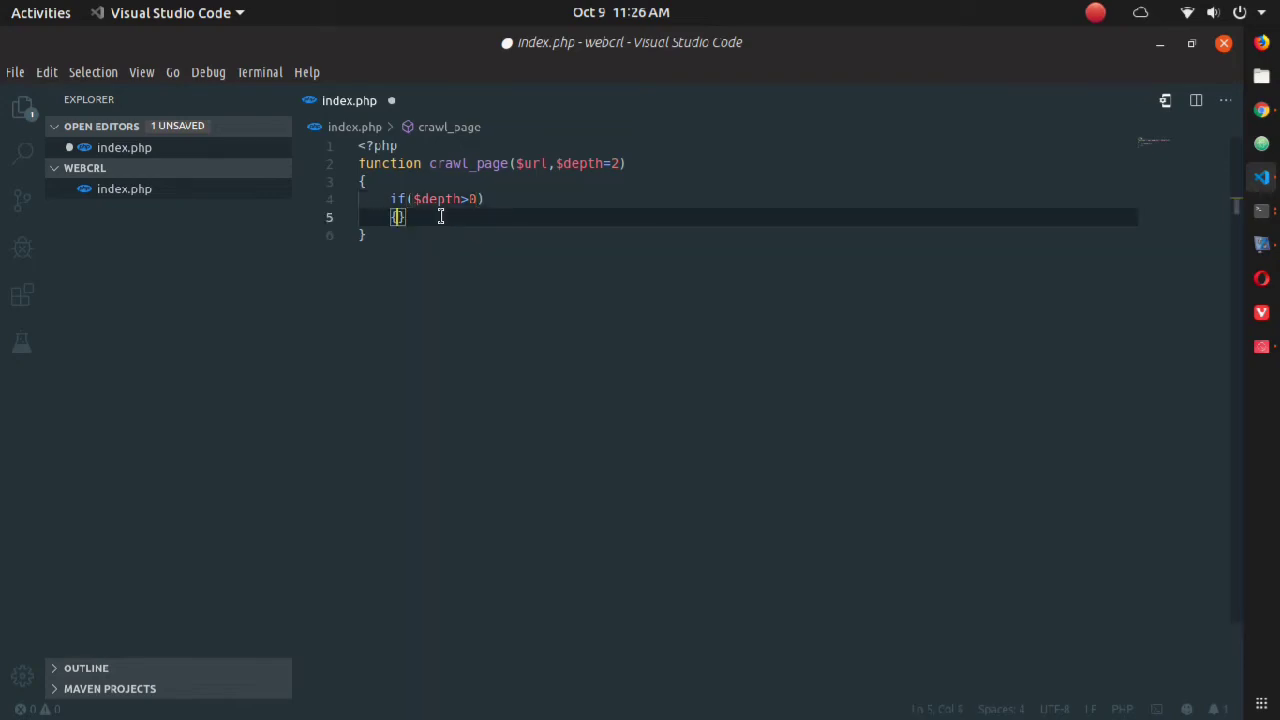
pyautogui.press('Return')
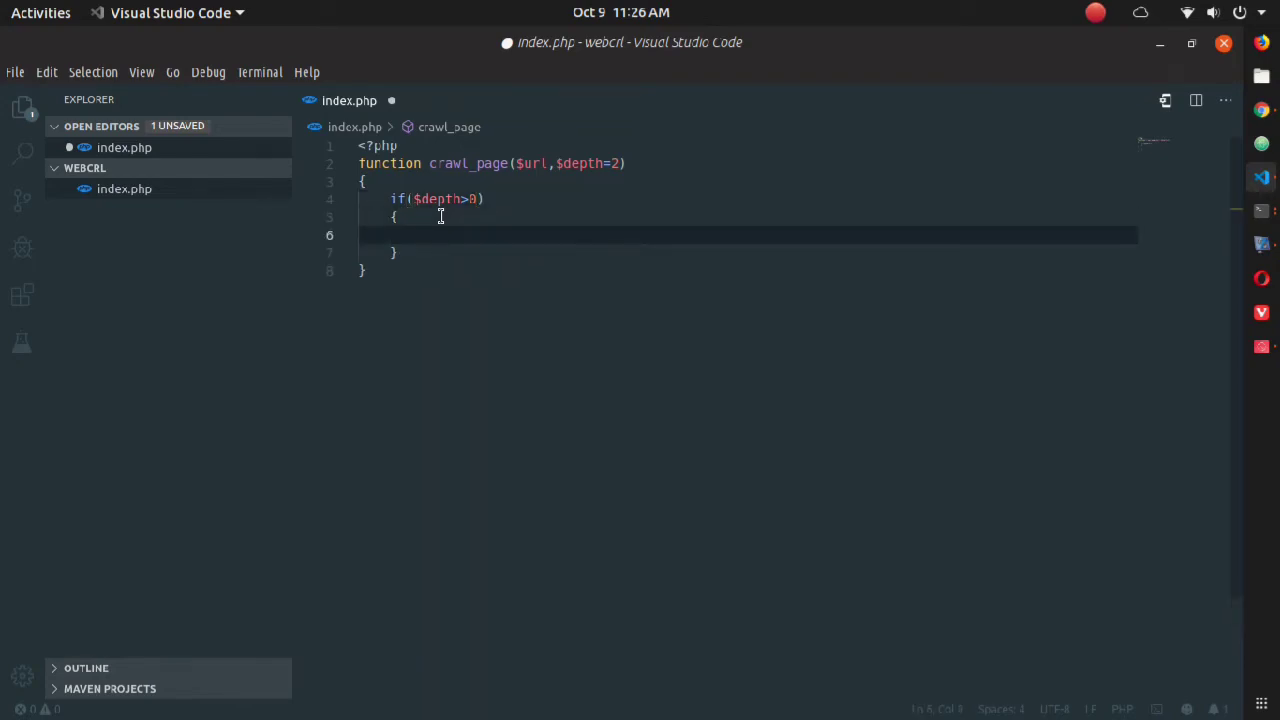
pyautogui.write('$html')
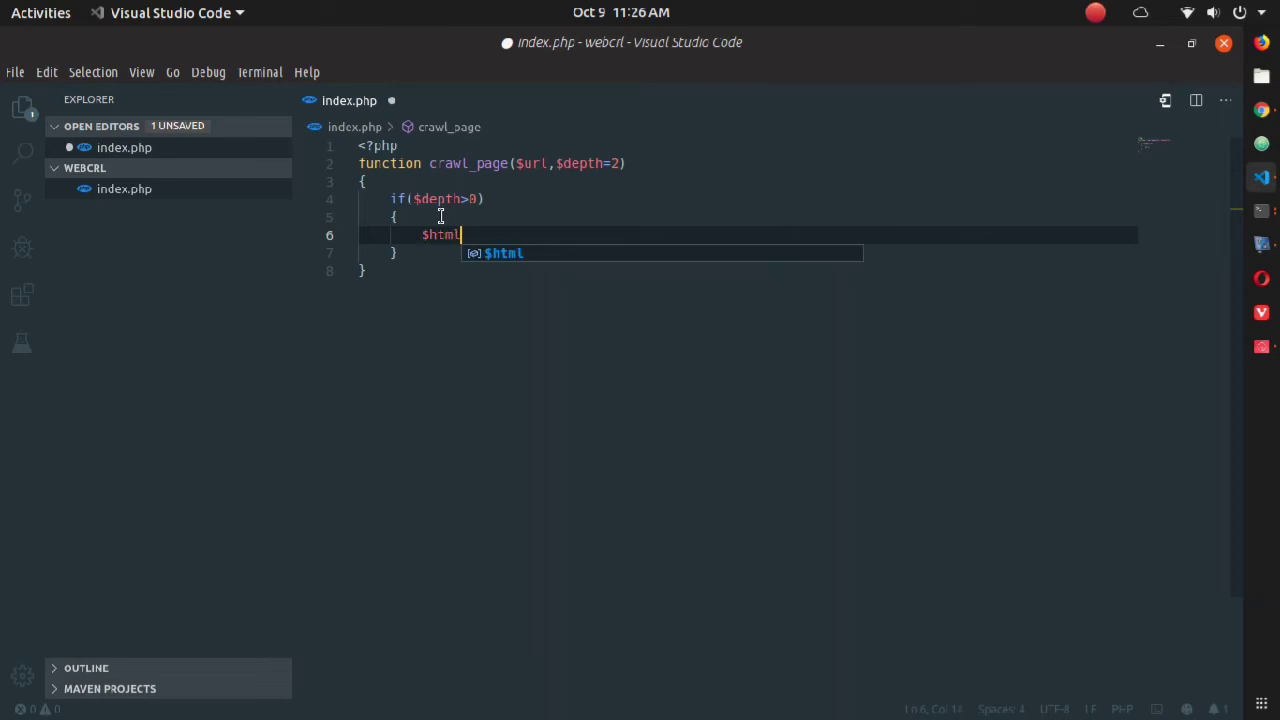
pyautogui.write(' =')
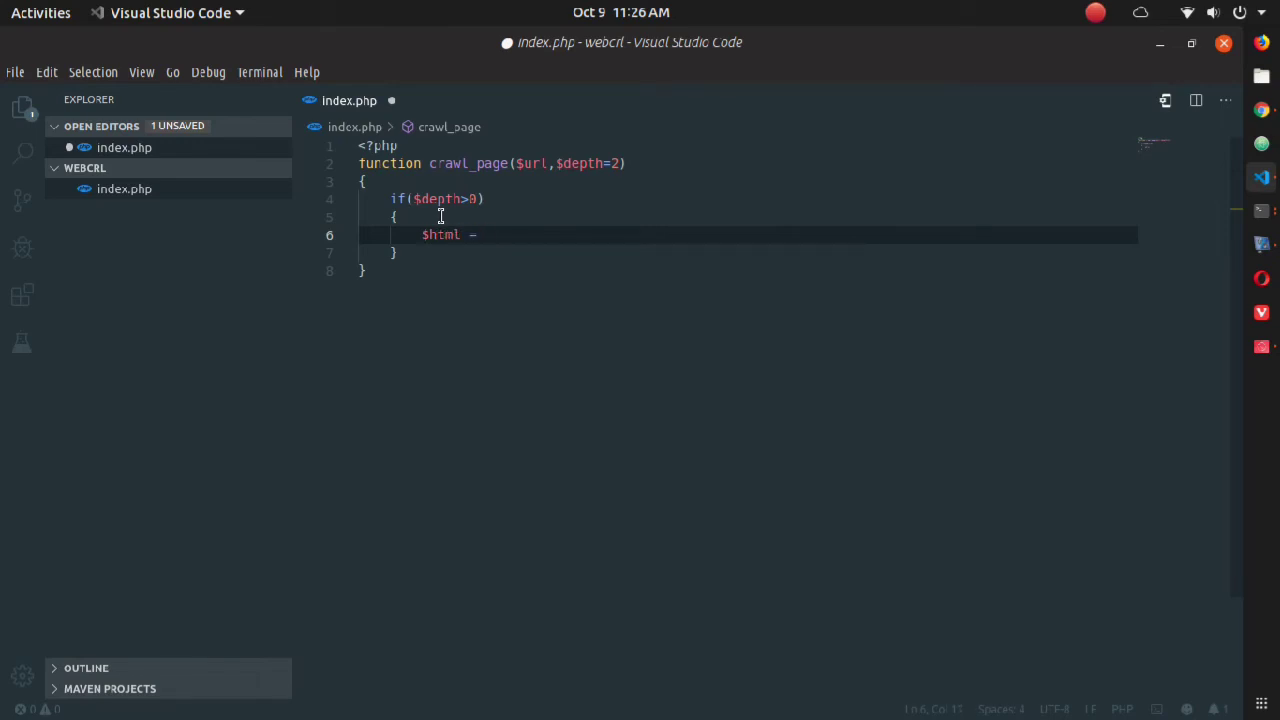
pyautogui.write(' file')
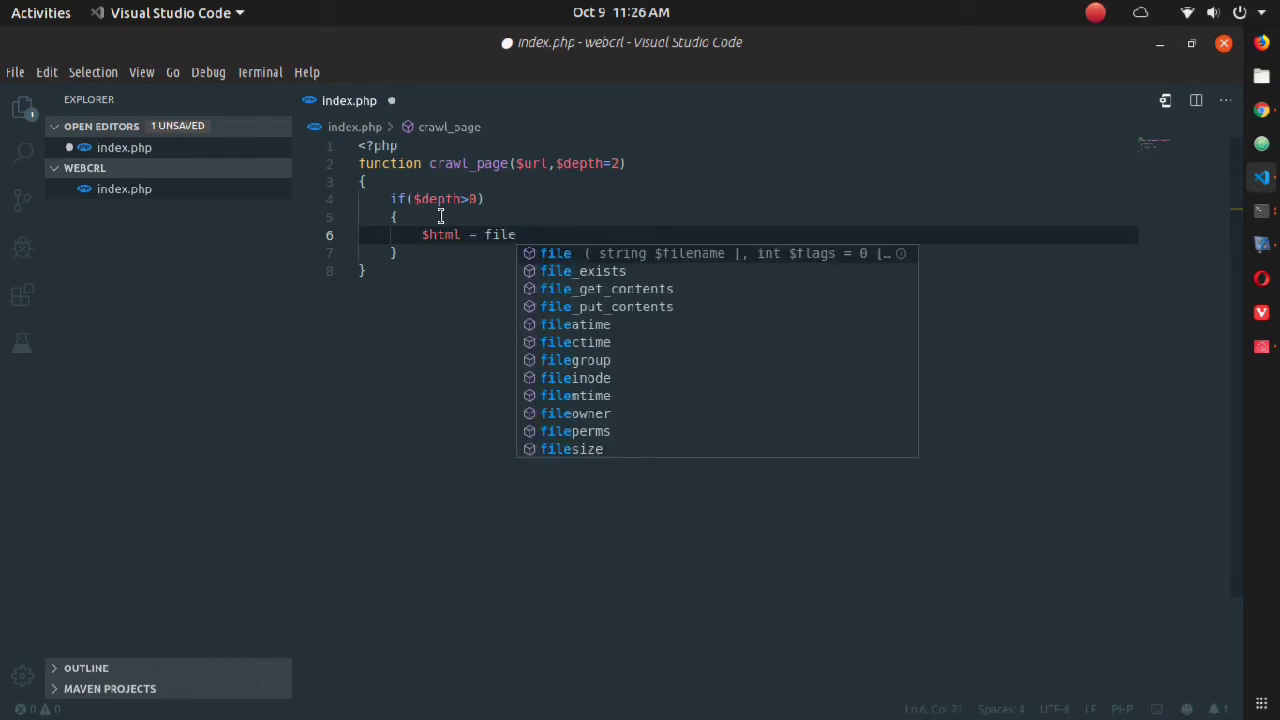
pyautogui.write('_get')
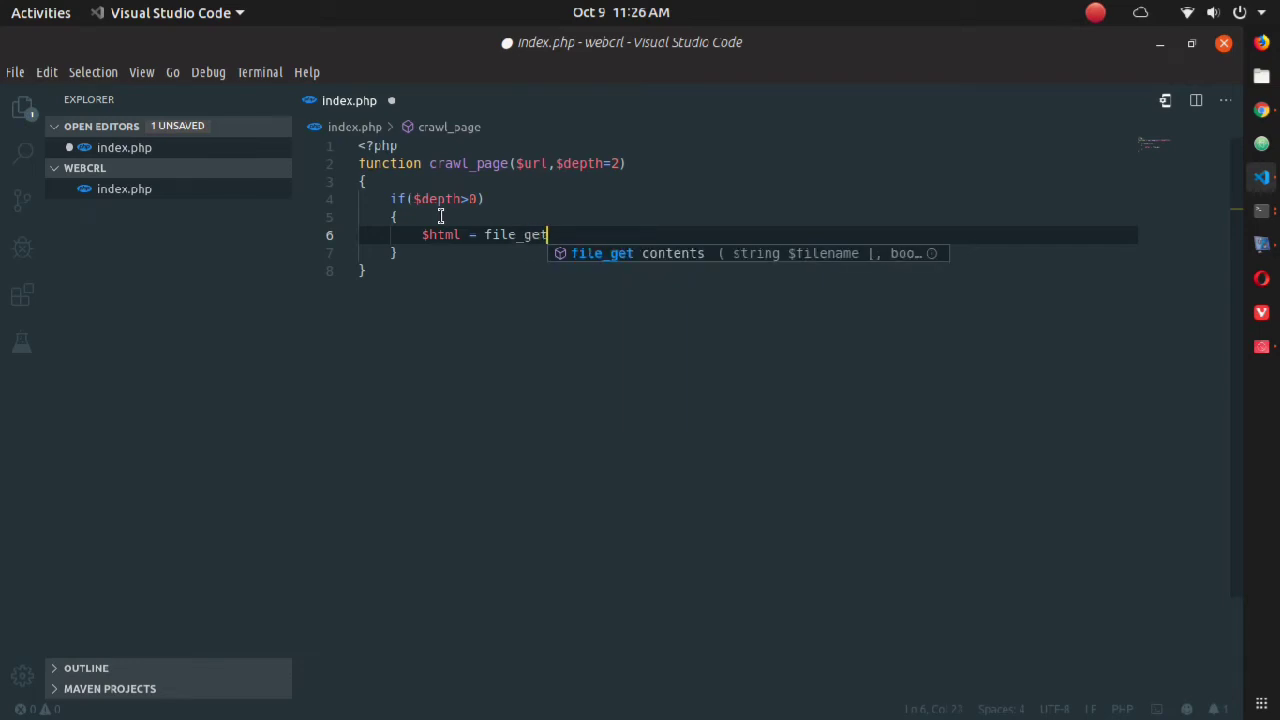
pyautogui.press('Return')
pyautogui.write('(')
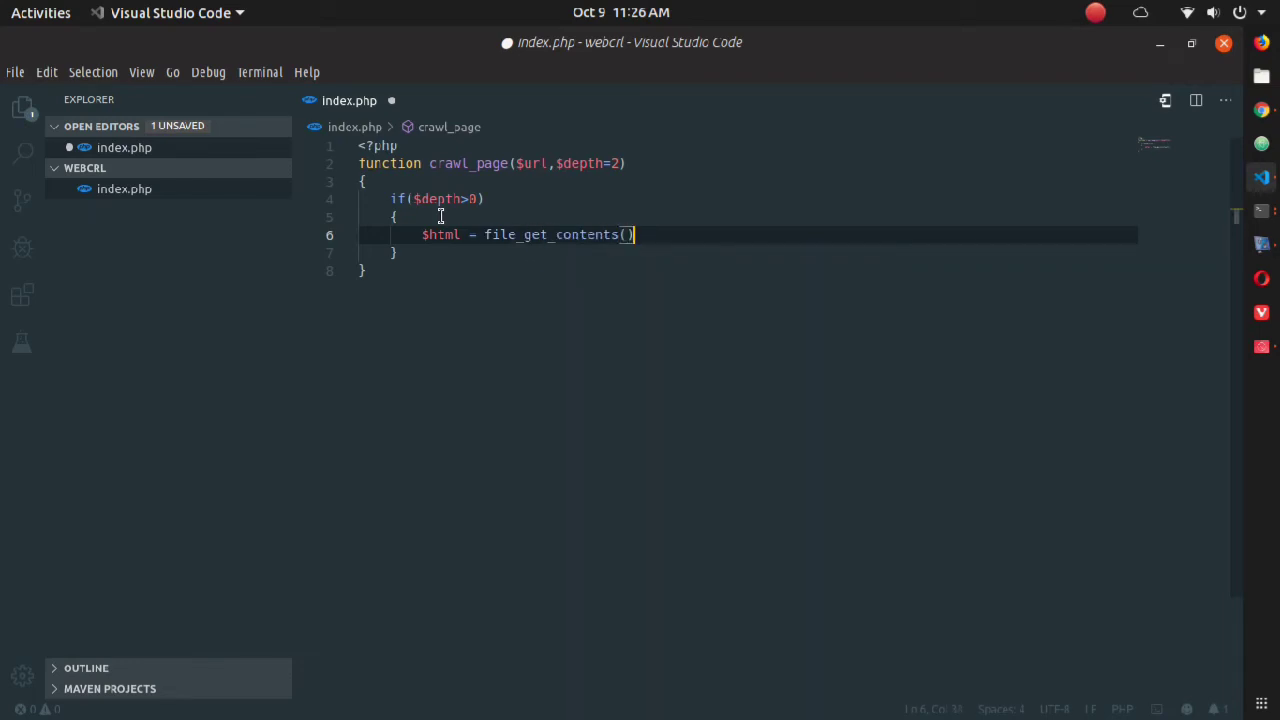
pyautogui.write('$ur')
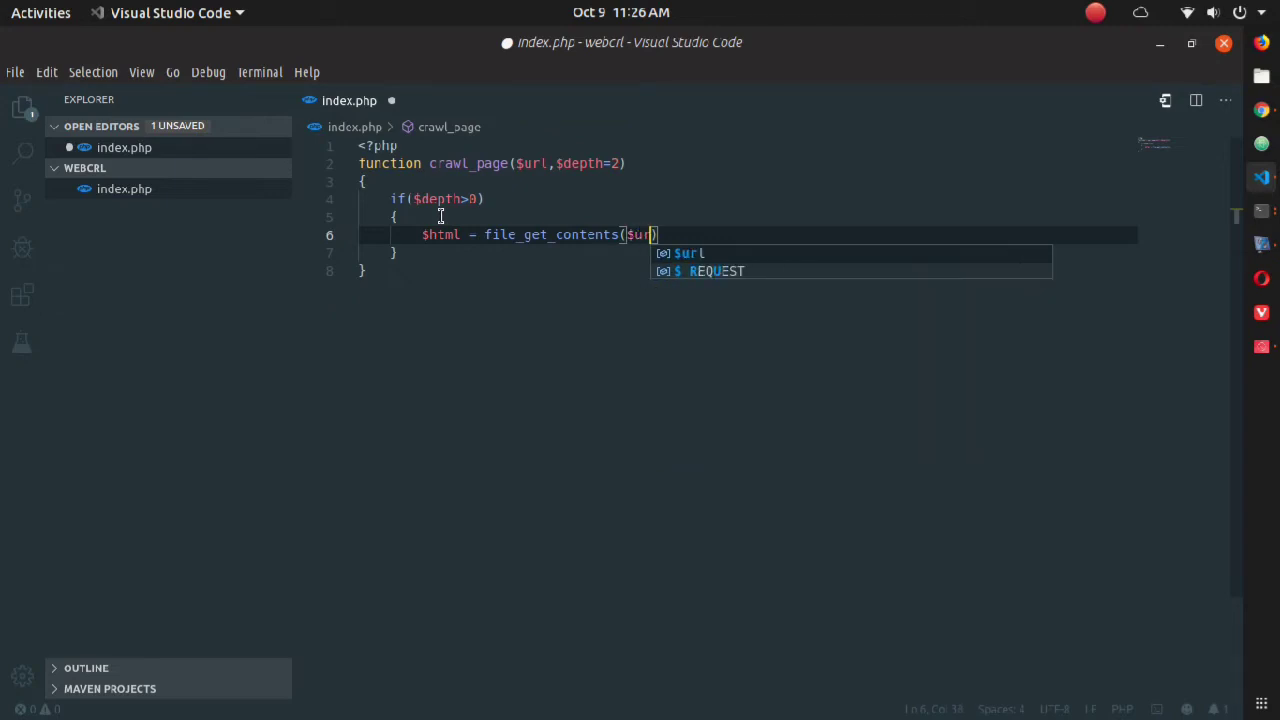
pyautogui.write('l')
# End the fetch statement and begin a preg_match_all( ) call on the next line.
pyautogui.press('End')
pyautogui.write(';')
pyautogui.press('Return')
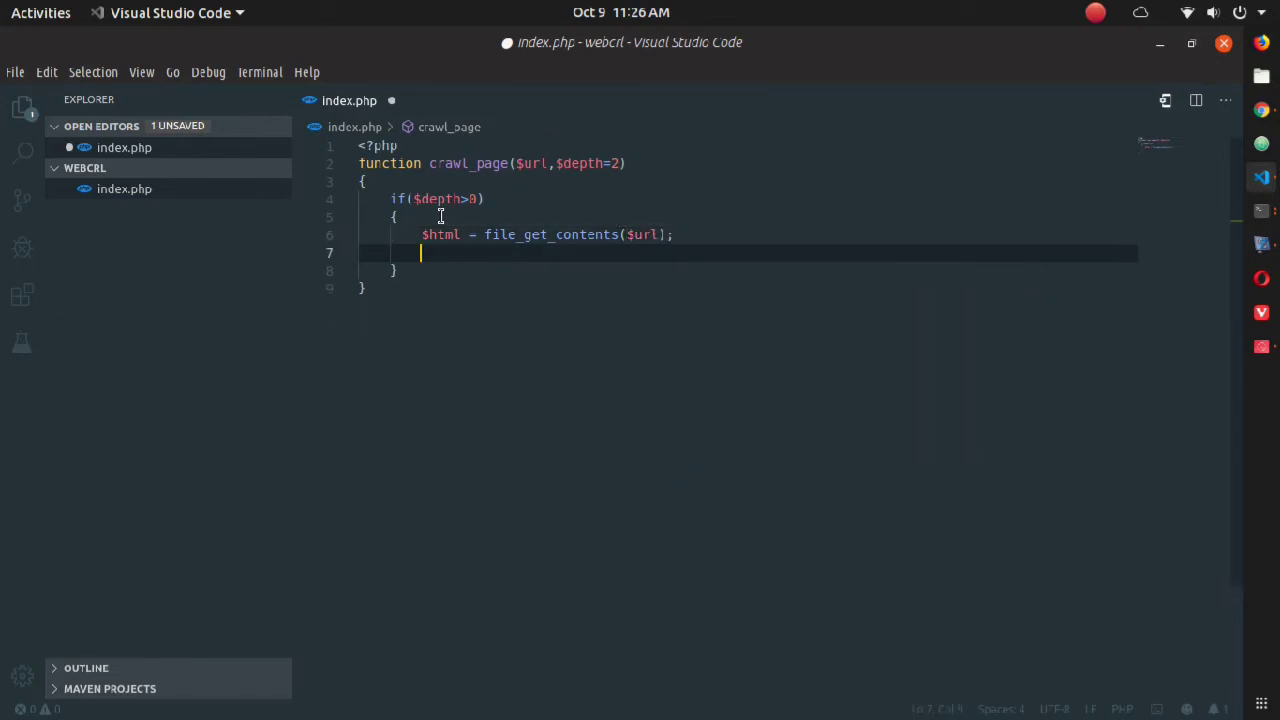
pyautogui.write('pre')
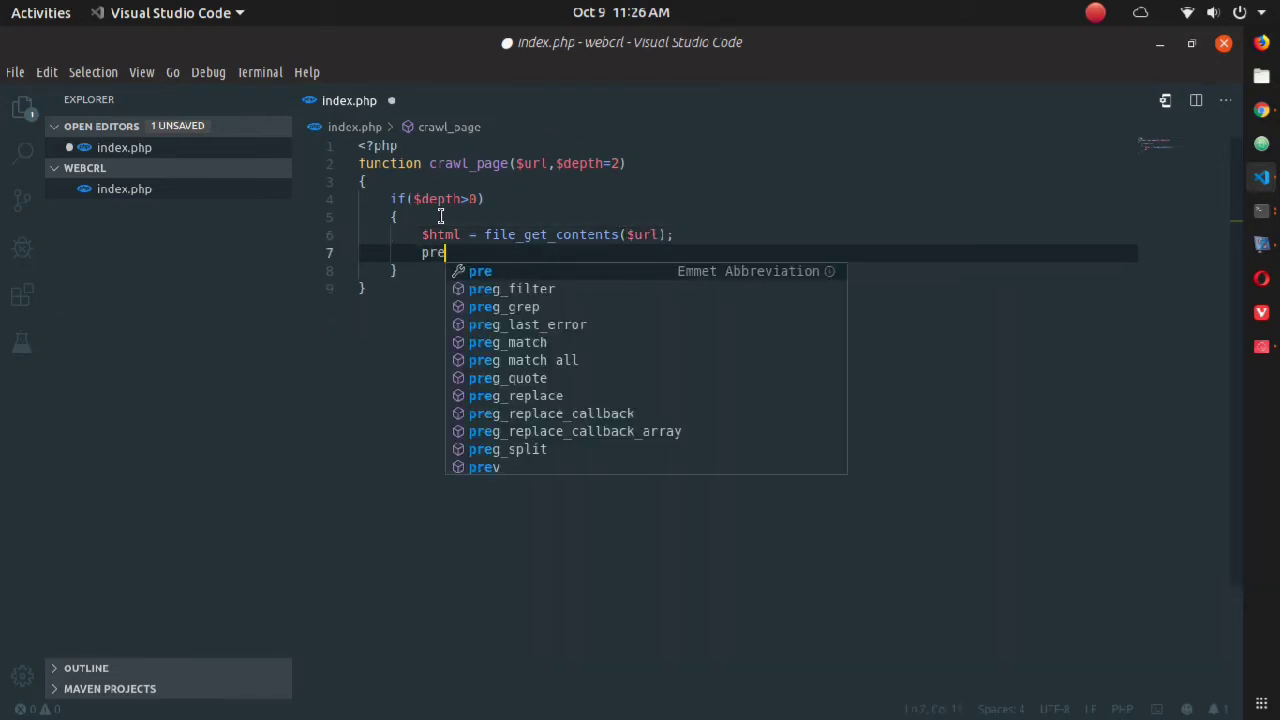
pyautogui.write('g_')
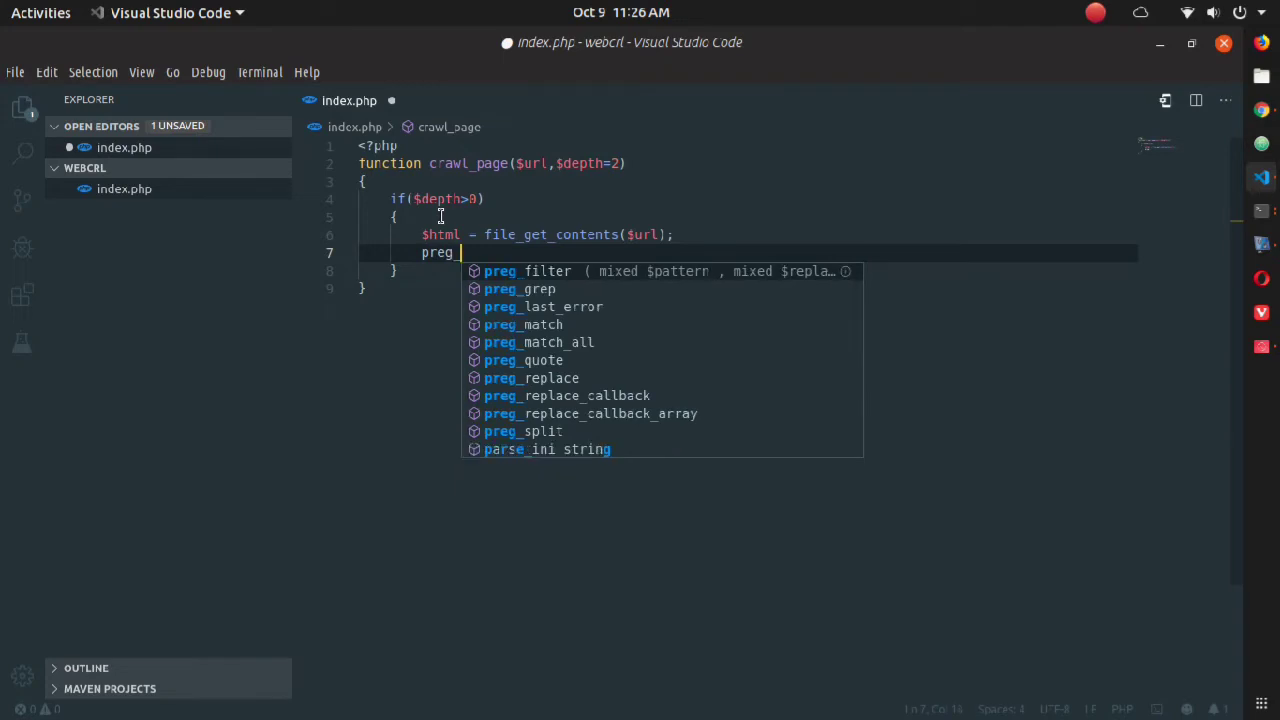
pyautogui.write('match')
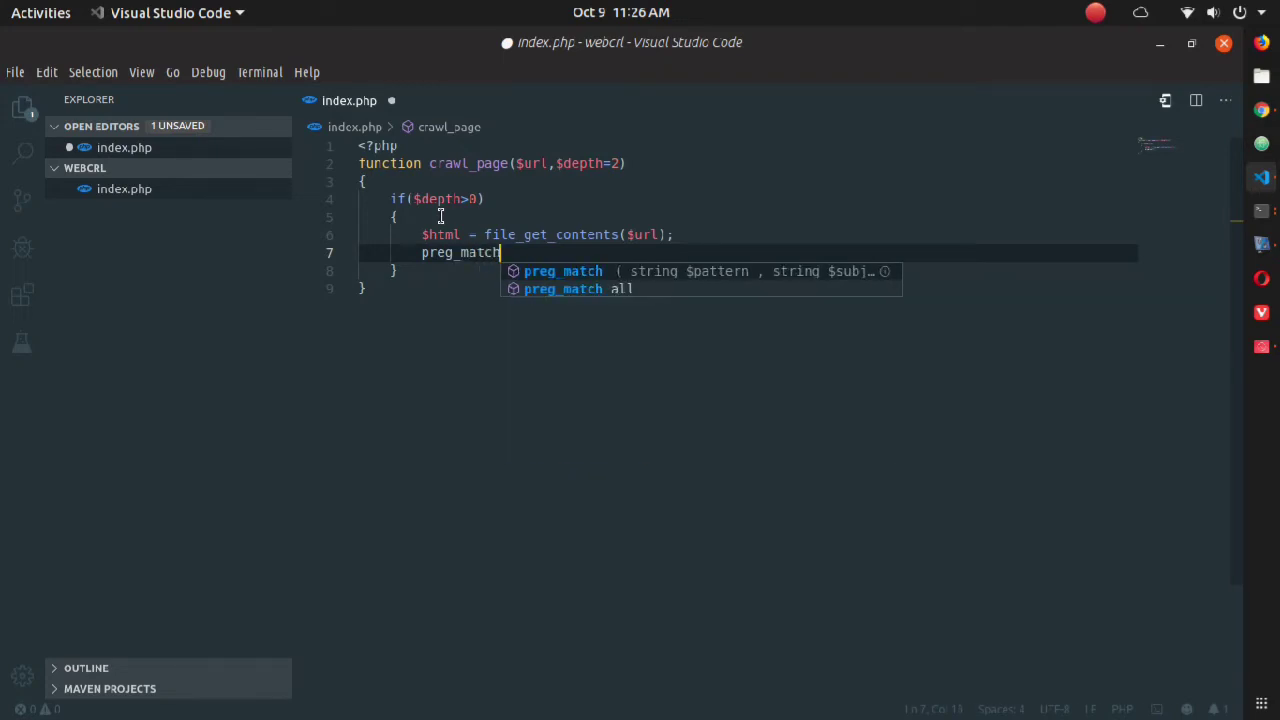
pyautogui.press('Down')
pyautogui.press('Return')
pyautogui.write('()')
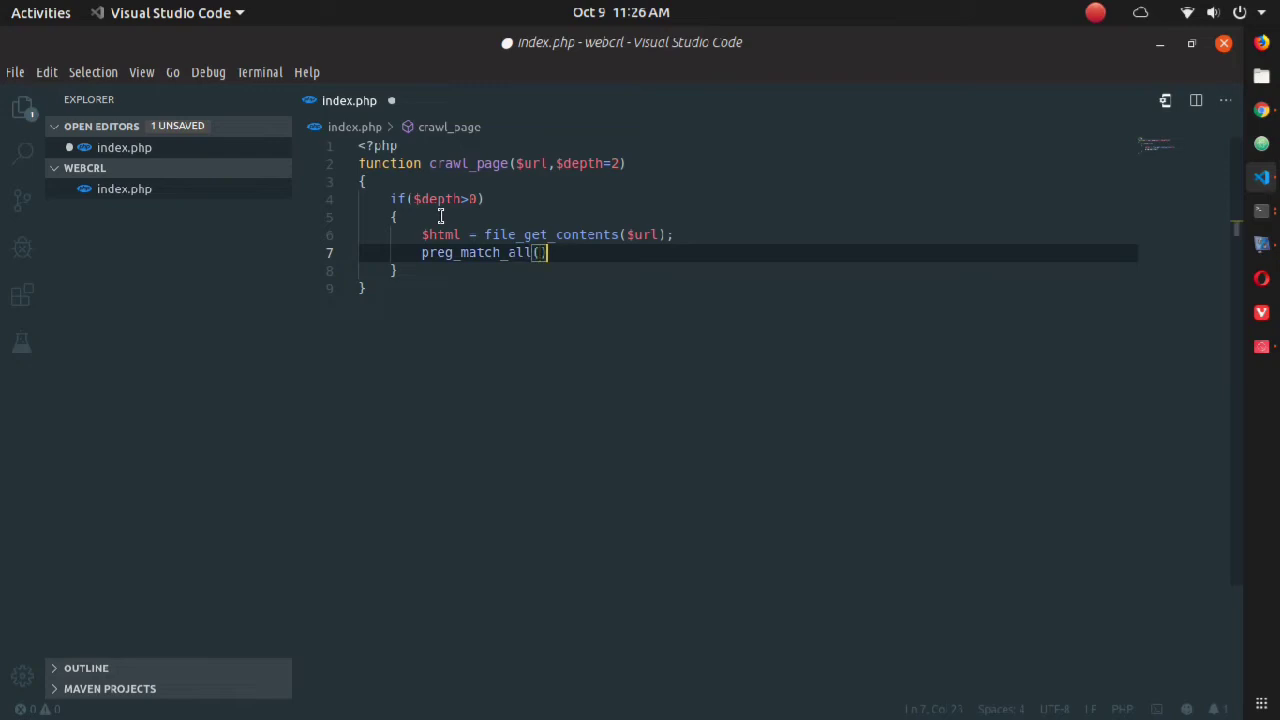
pyautogui.press('Left')
pyautogui.write("'")
pyautogui.write('~')
pyautogui.write('<')
pyautogui.write('a')
pyautogui.write('.')
pyautogui.write('*')
pyautogui.write('?')
pyautogui.write('href')
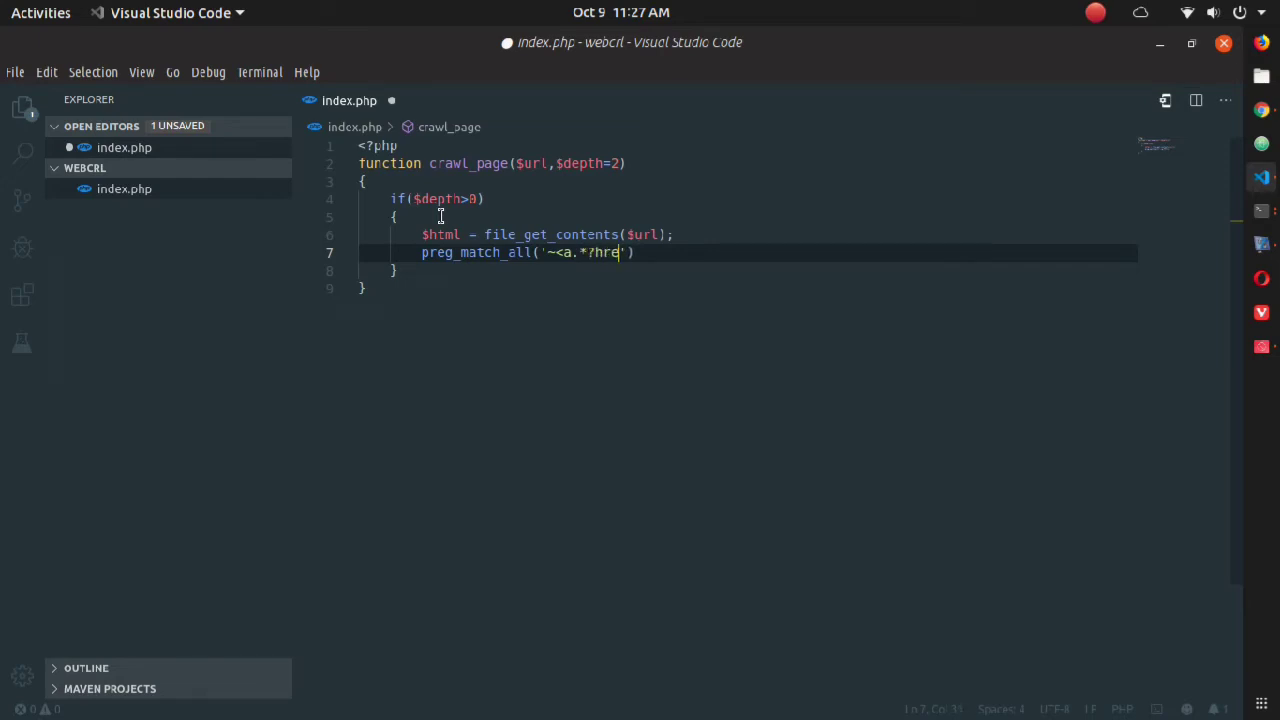
pyautogui.write('=')
pyautogui.write('"')
# Complete preg_match_all('~<a.*?href="(.*?)".*?>~',$html,$matches); with the $matches spelling fixed.
pyautogui.press('Left')
pyautogui.write('"')
pyautogui.write('(.')
pyautogui.write('?')
pyautogui.press('Left')
pyautogui.write('*')
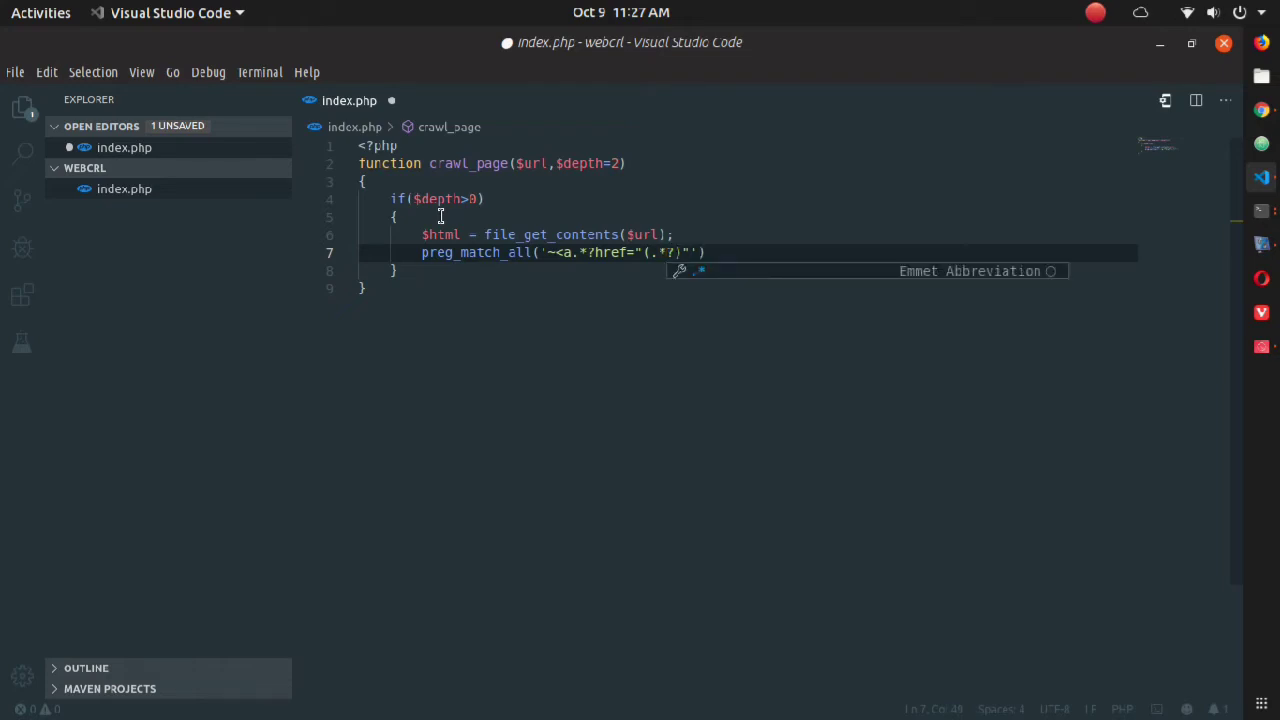
pyautogui.press('Right')
pyautogui.press('Right')
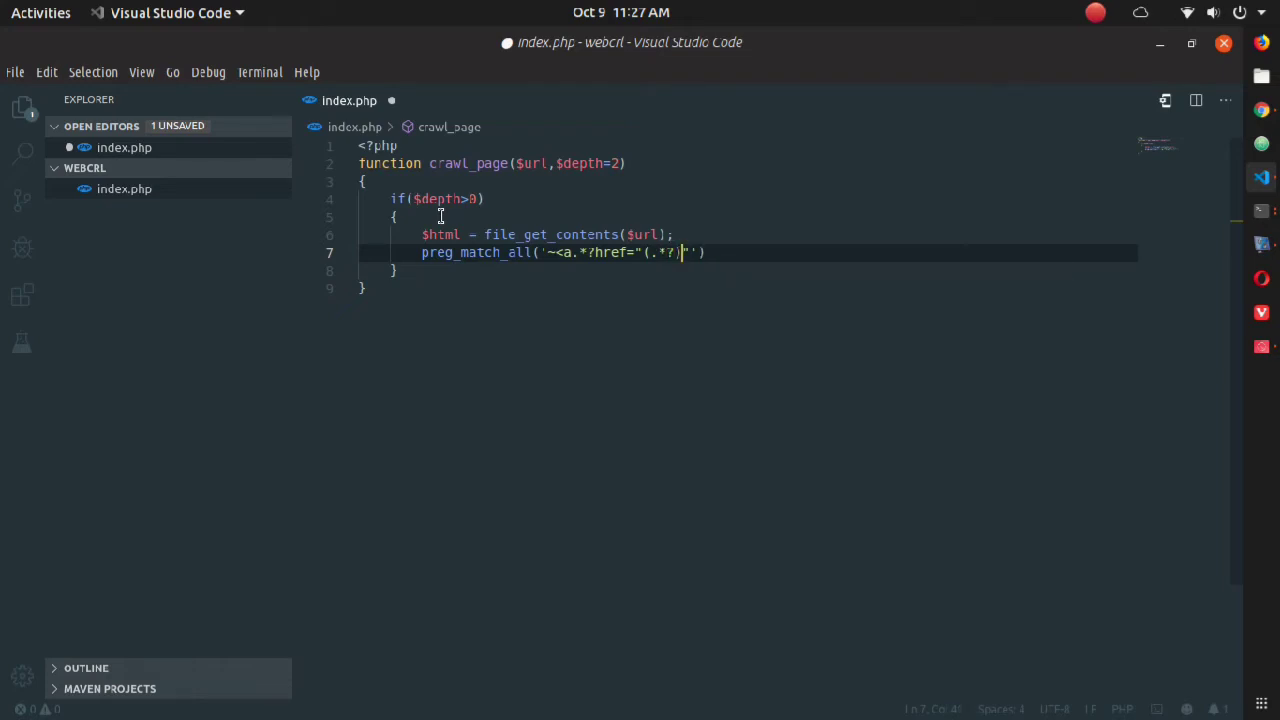
pyautogui.press('Right')
pyautogui.write('.')
pyautogui.write('*?')
pyautogui.write('>~')
pyautogui.press('Right')
pyautogui.write(',$')
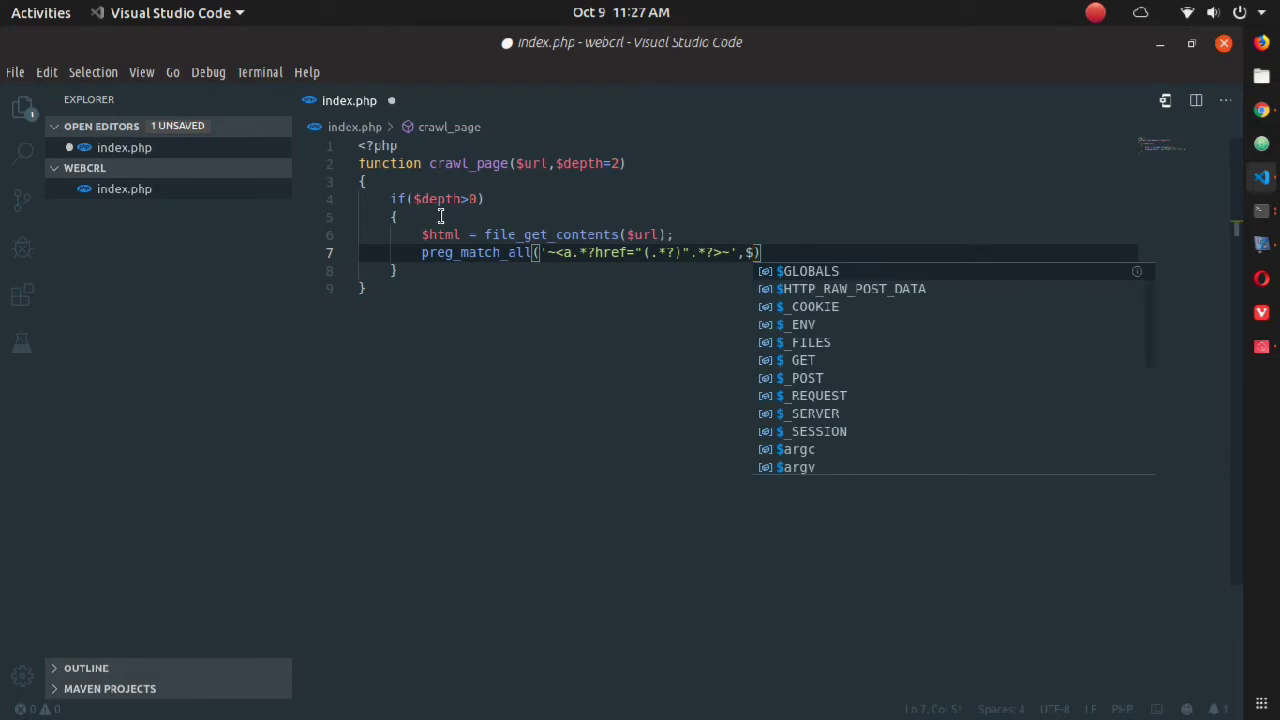
pyautogui.write('html')
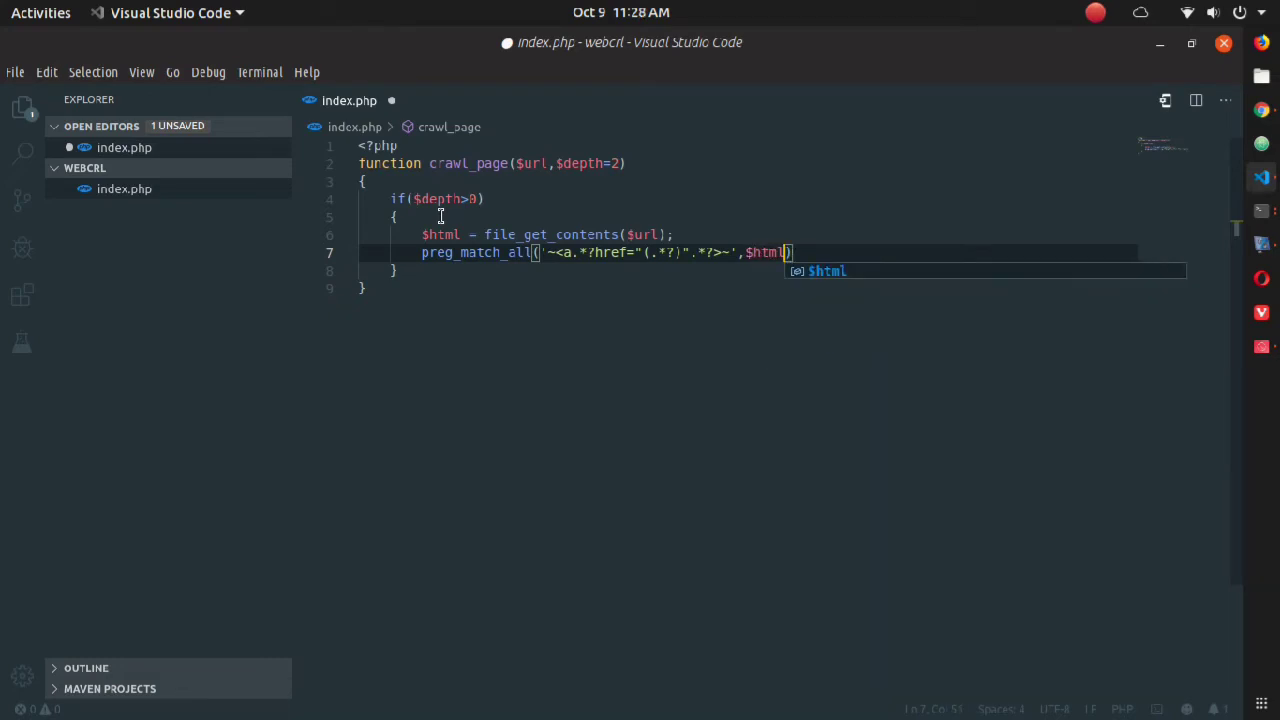
pyautogui.write(',$ma')
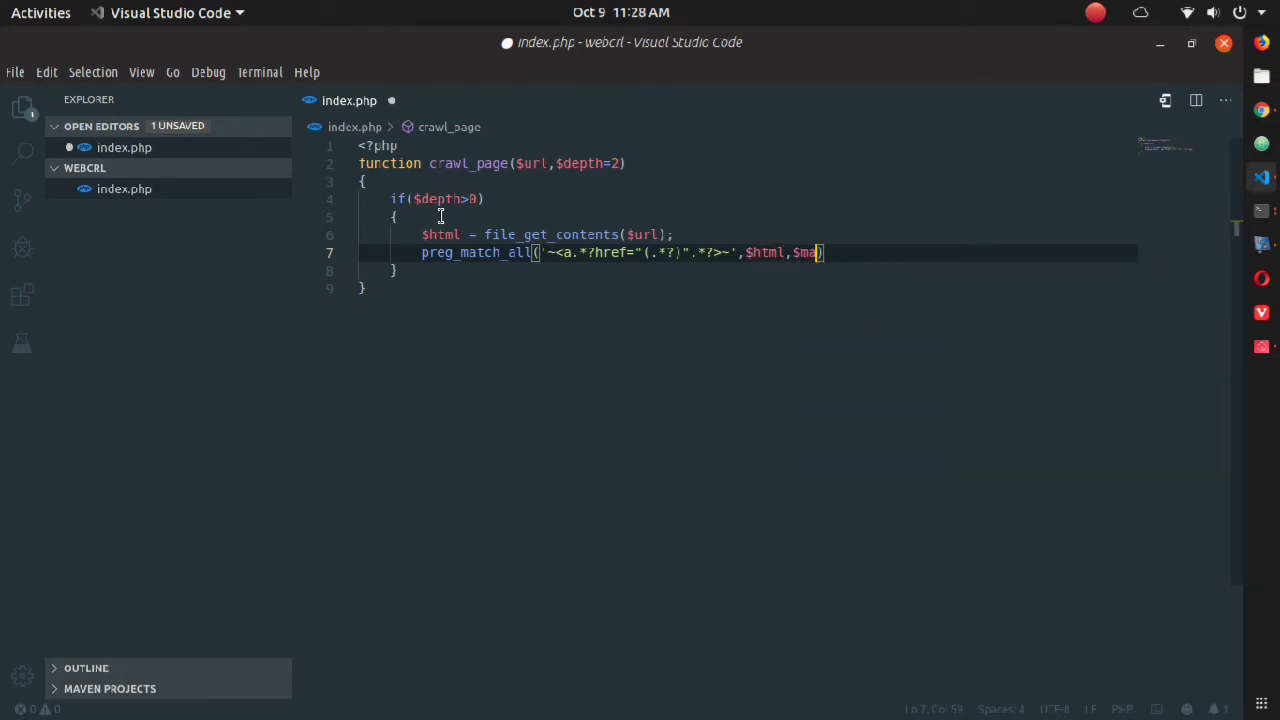
pyautogui.write('tcher')
pyautogui.press('BackSpace')
pyautogui.write('s);')
pyautogui.press('Return')
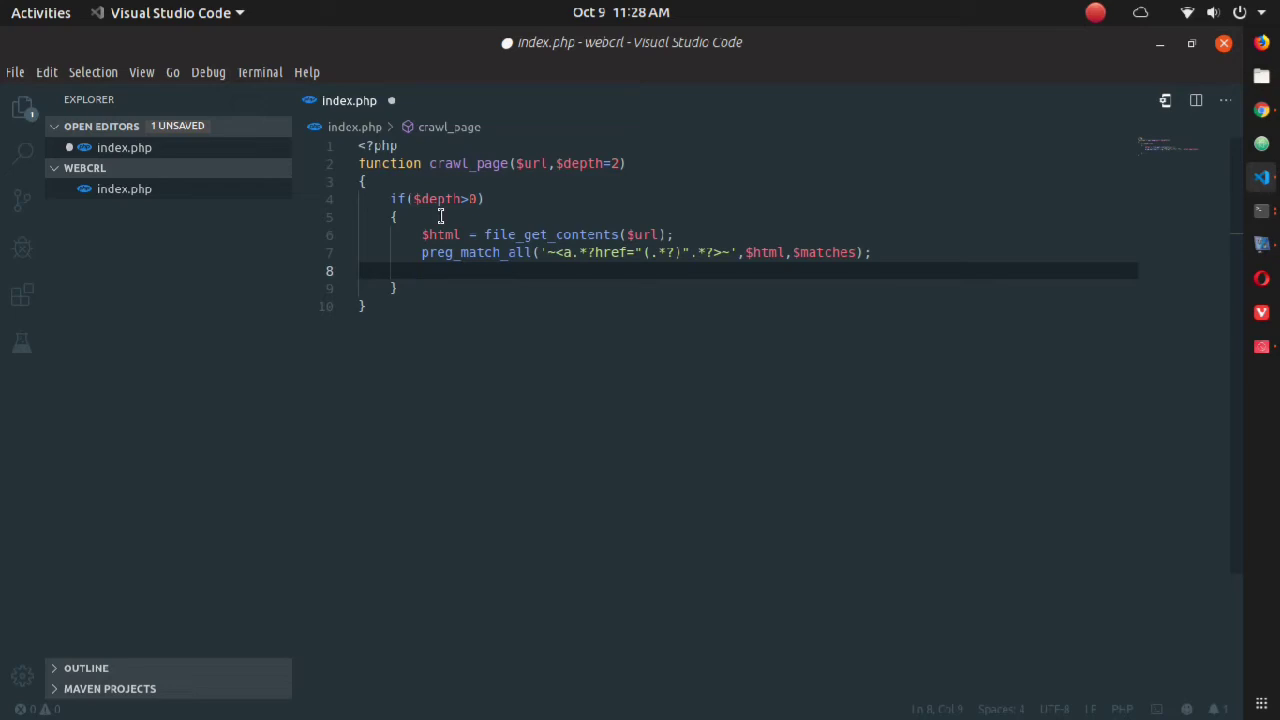
pyautogui.write('foreach')
pyautogui.write('(')
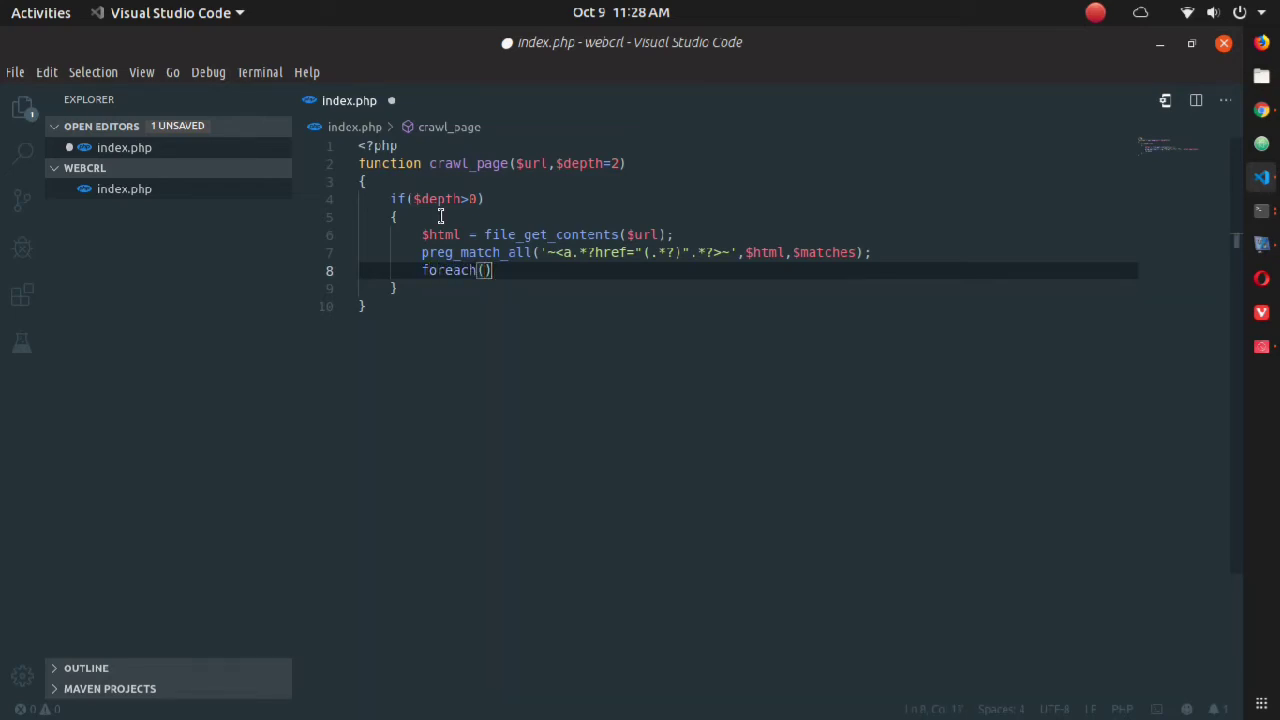
pyautogui.write('$ma')
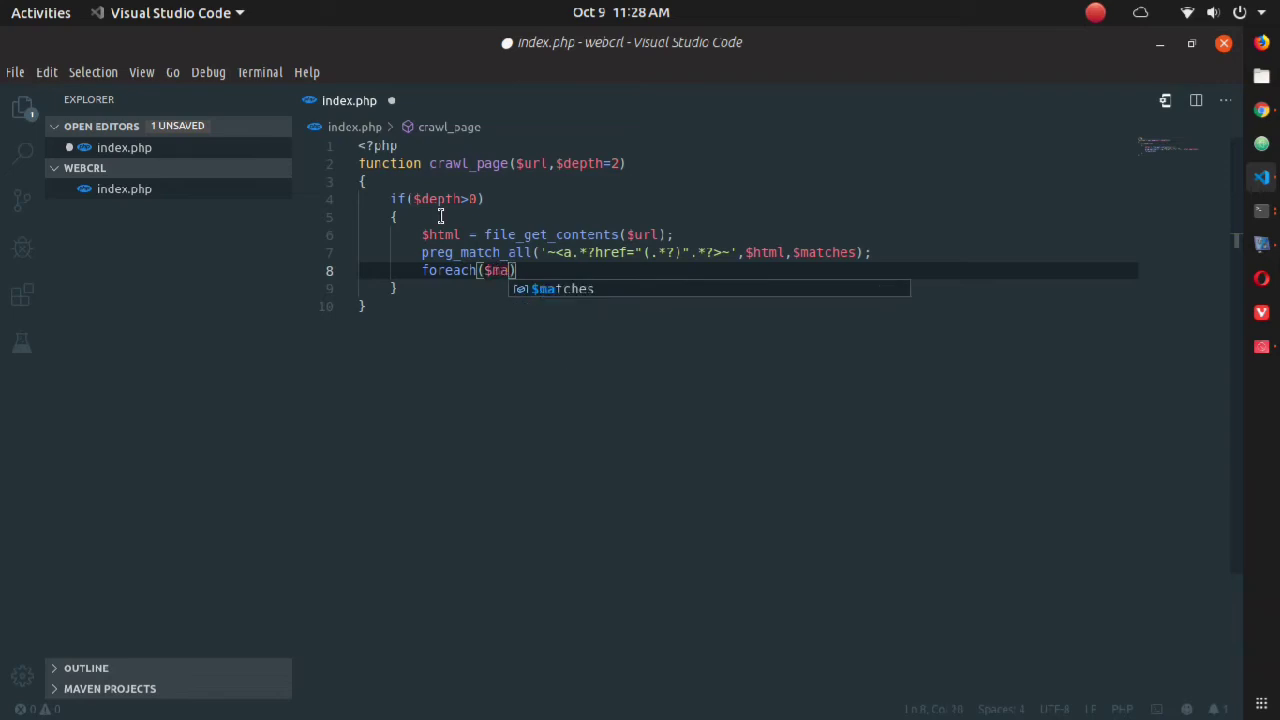
# Write foreach($matches[1] as $newurl) and expand its braces into a block.
pyautogui.press('Return')
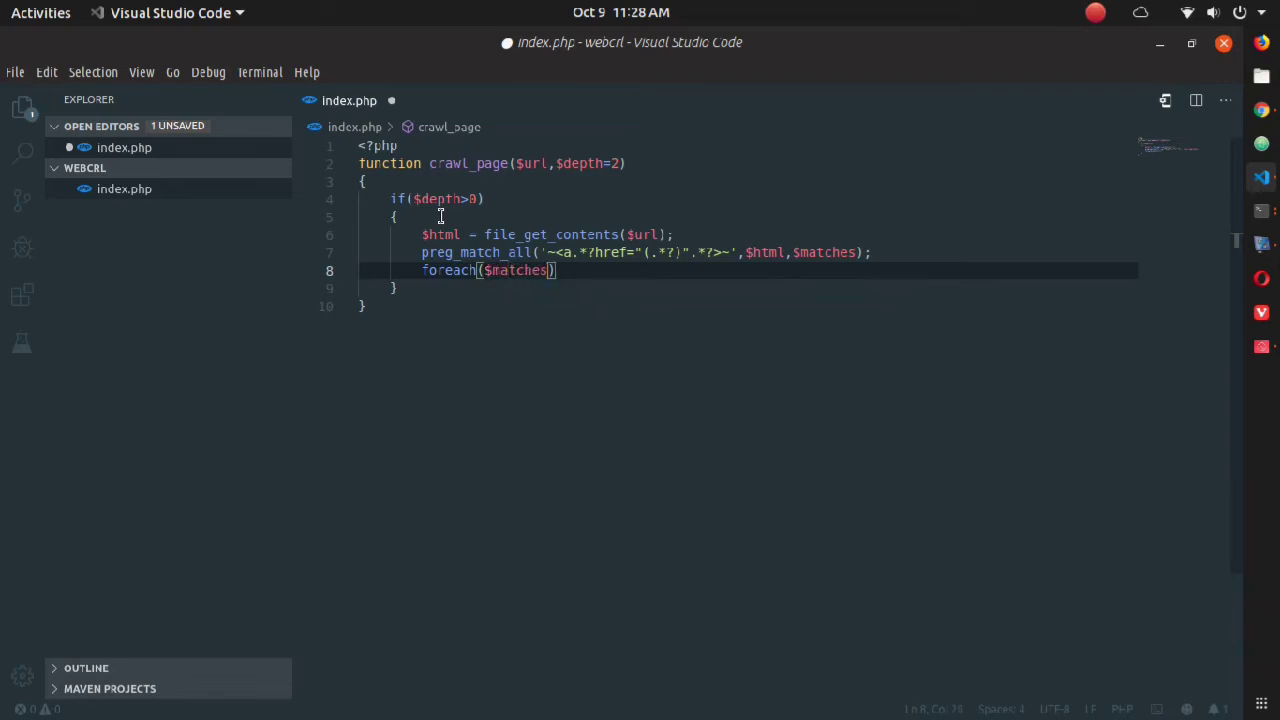
pyautogui.write('[')
pyautogui.write('1]as')
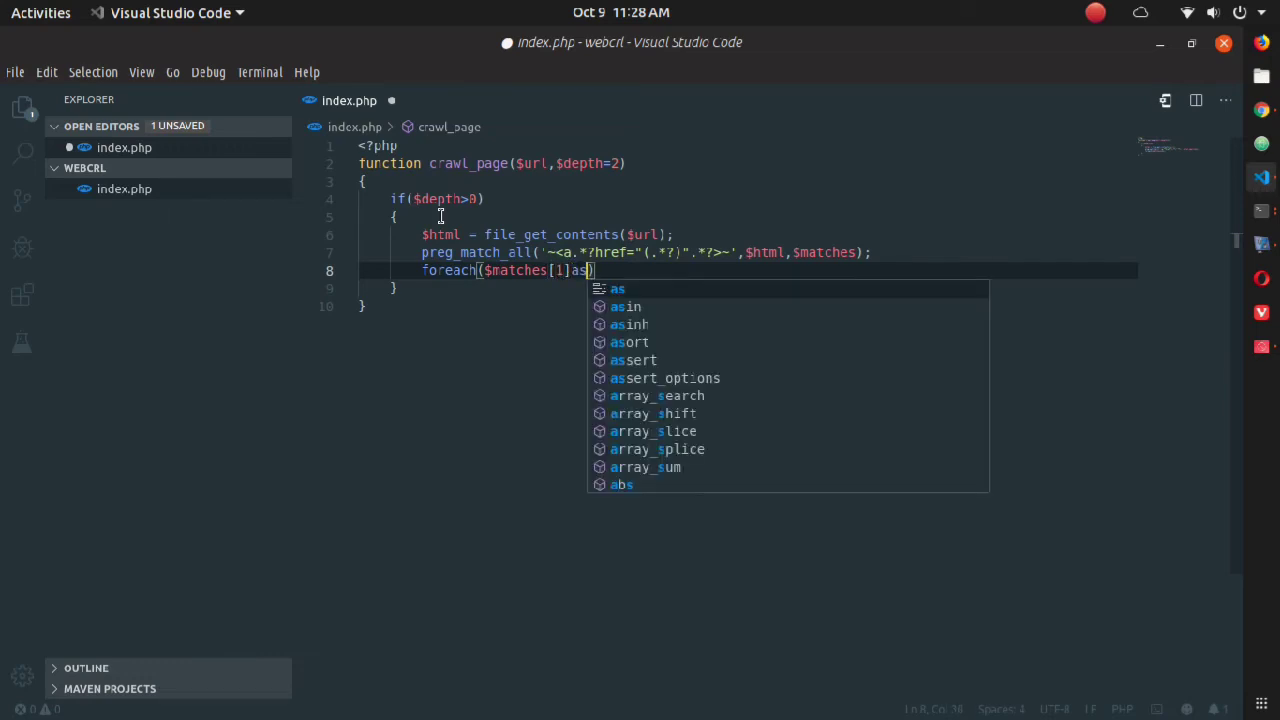
pyautogui.press('BackSpace')
pyautogui.press('BackSpace')
pyautogui.write('as')
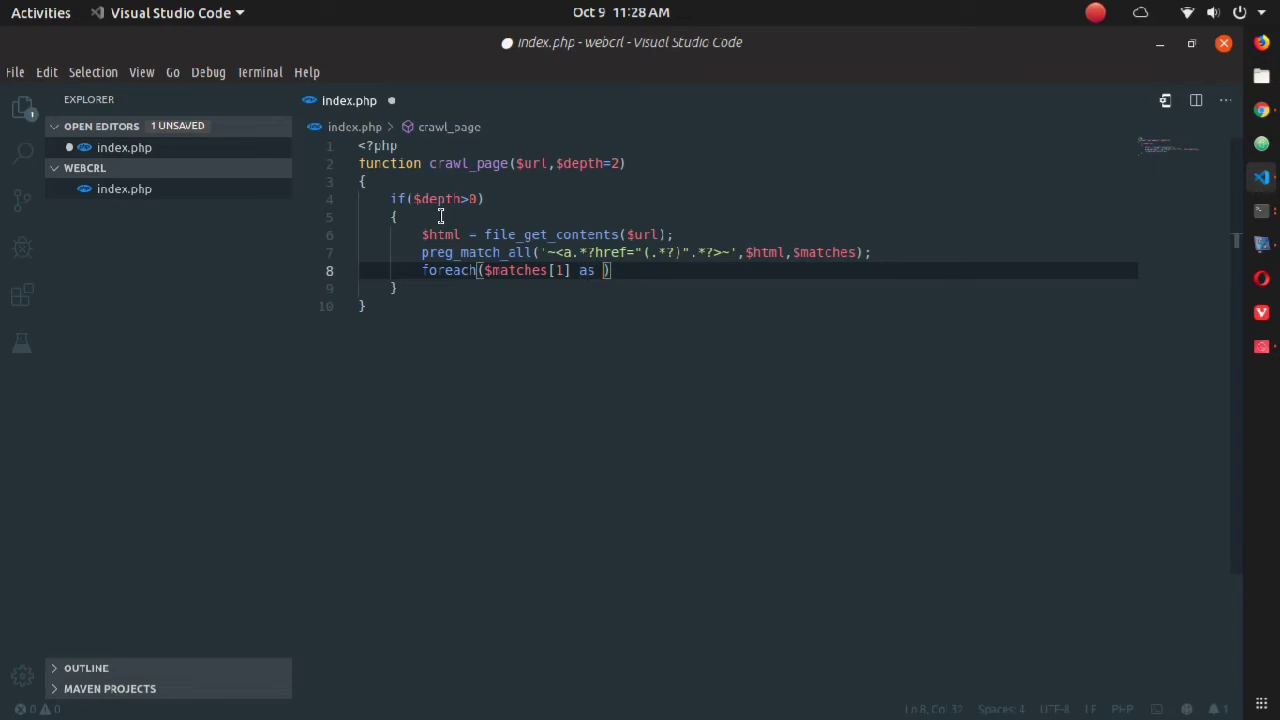
pyautogui.write(' $new')
pyautogui.write('url')
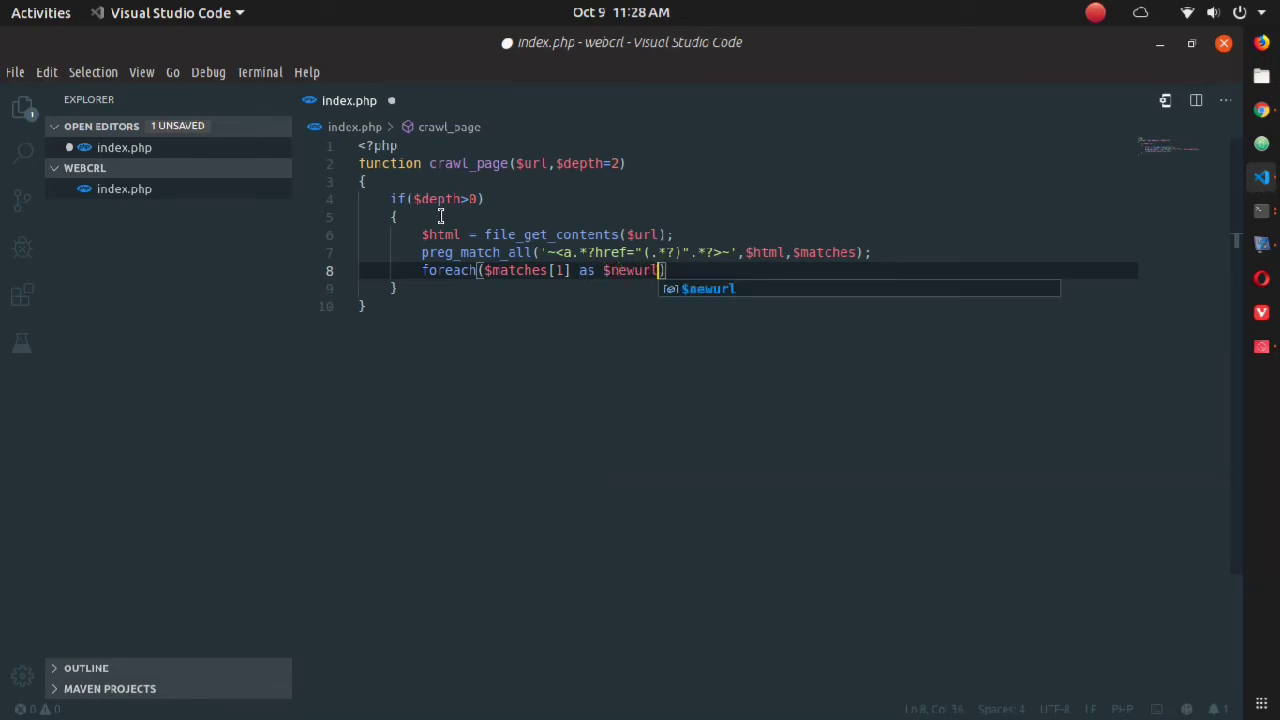
pyautogui.press('End')
pyautogui.press('Return')
pyautogui.write('{')
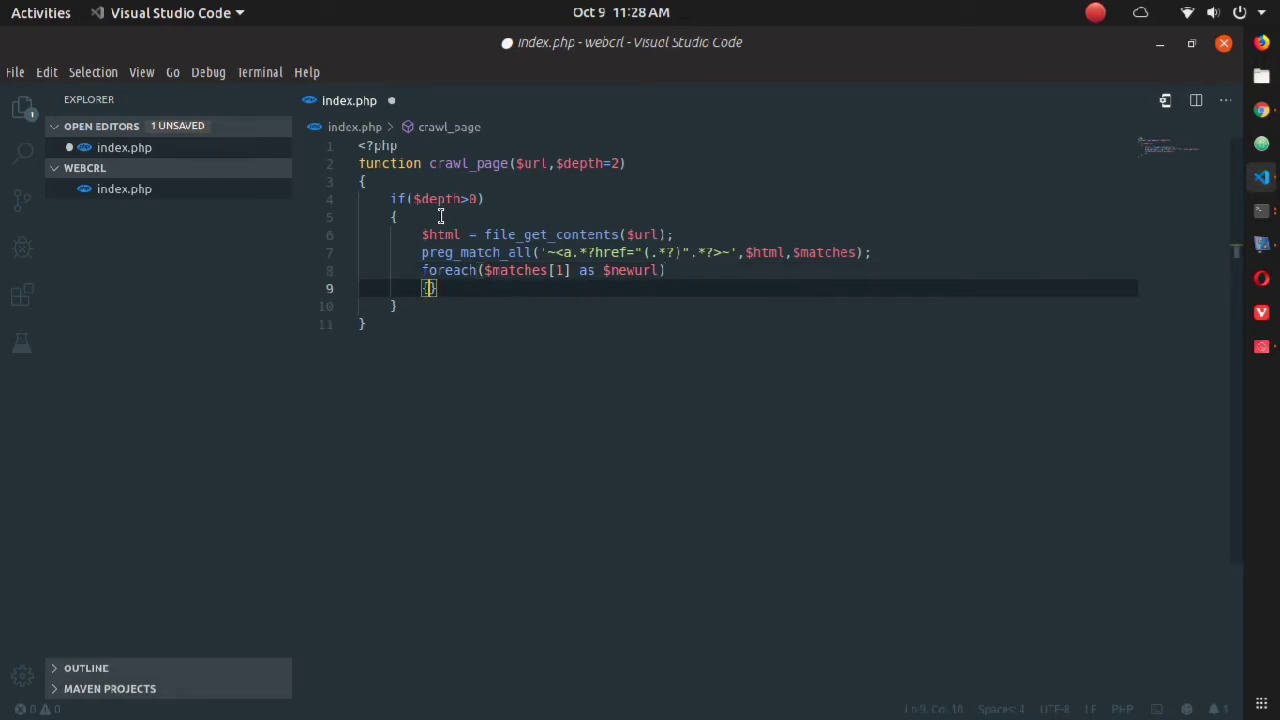
pyautogui.press('Return')
pyautogui.write('cra')
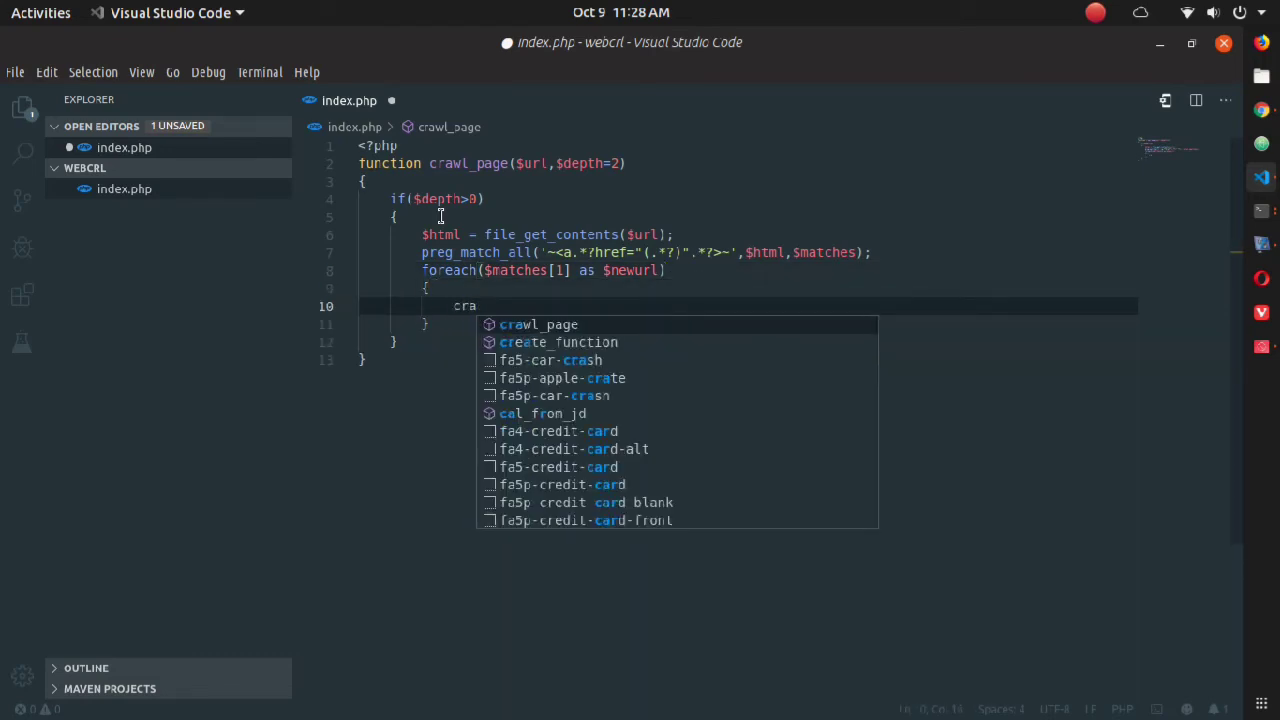
# Call crawl_page($newurl,$depth-1) in the loop body and select the stray braces typed below it.
pyautogui.press('Return')
pyautogui.write('(')
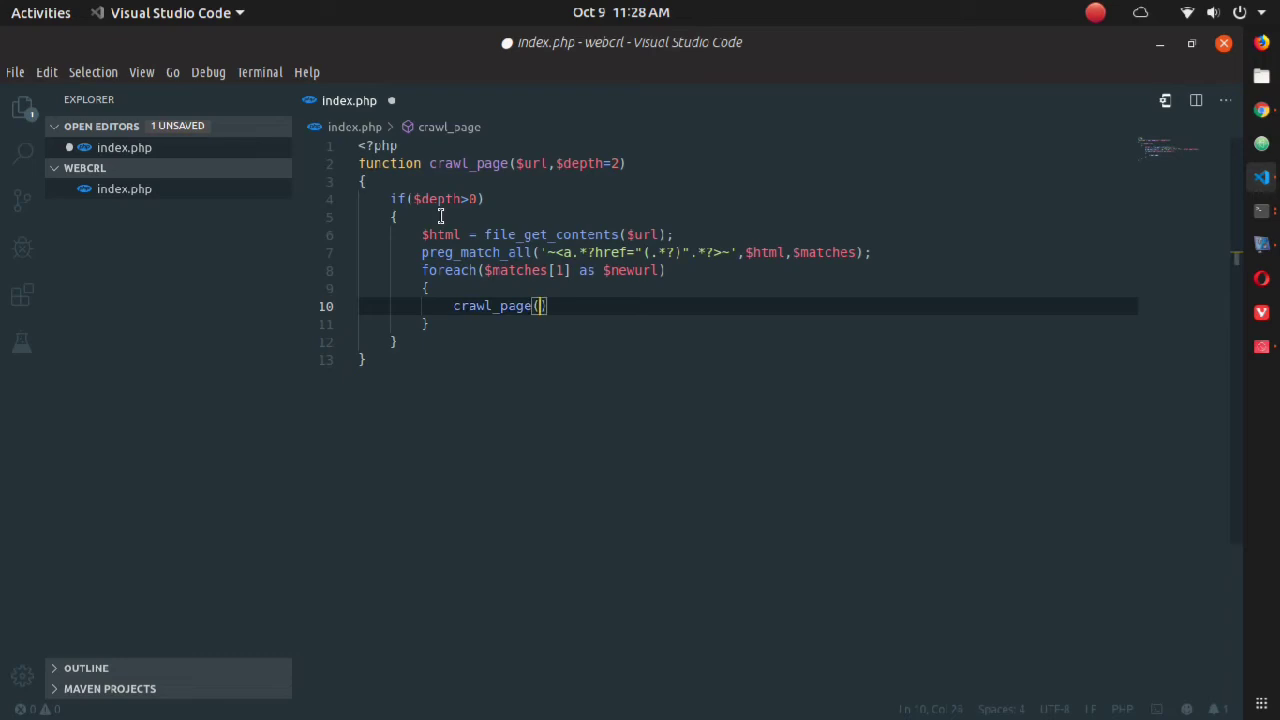
pyautogui.write('$')
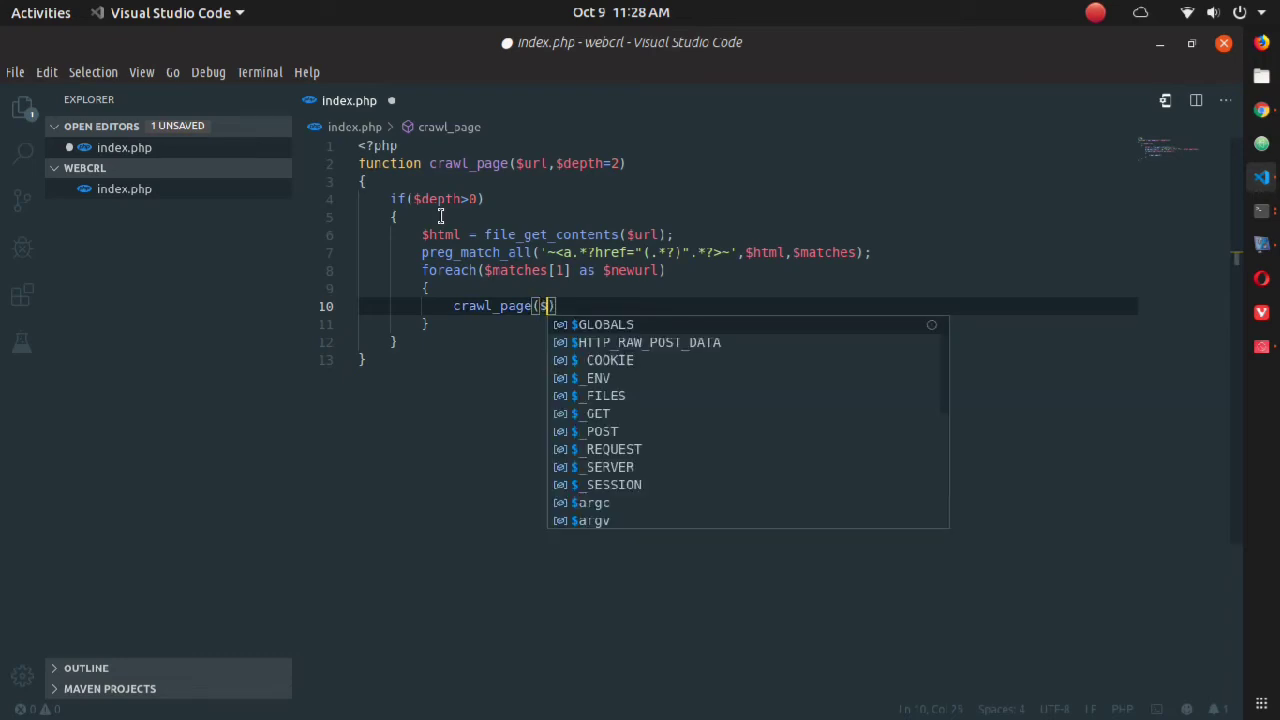
pyautogui.write('new')
pyautogui.press('Return')
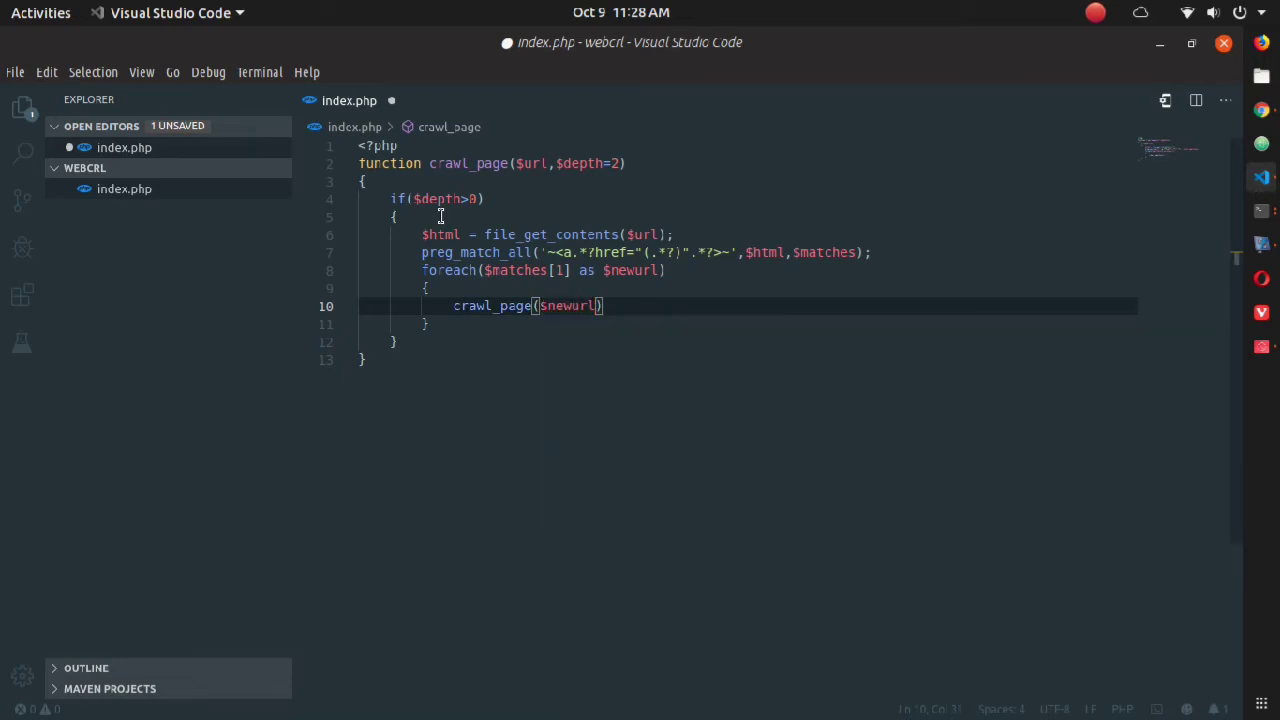
pyautogui.write(',')
pyautogui.write('$dept')
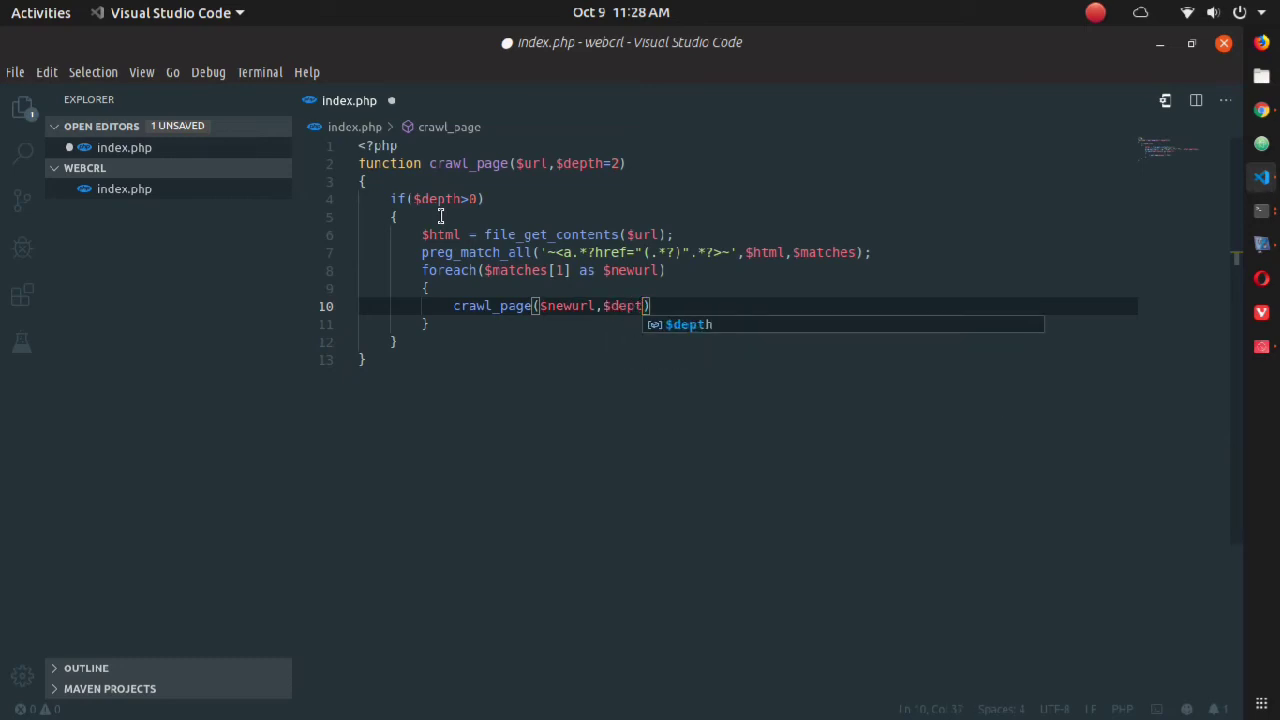
pyautogui.write('h-')
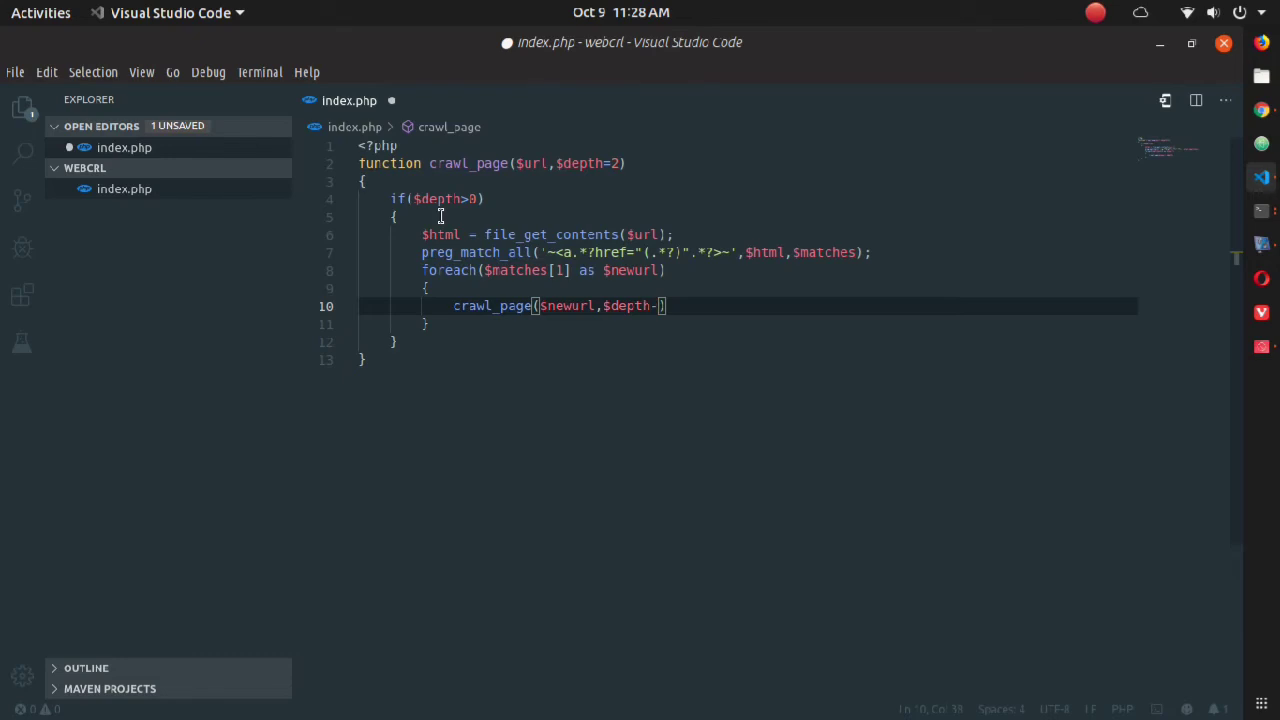
pyautogui.write('1')
pyautogui.press('End')
pyautogui.press('Return')
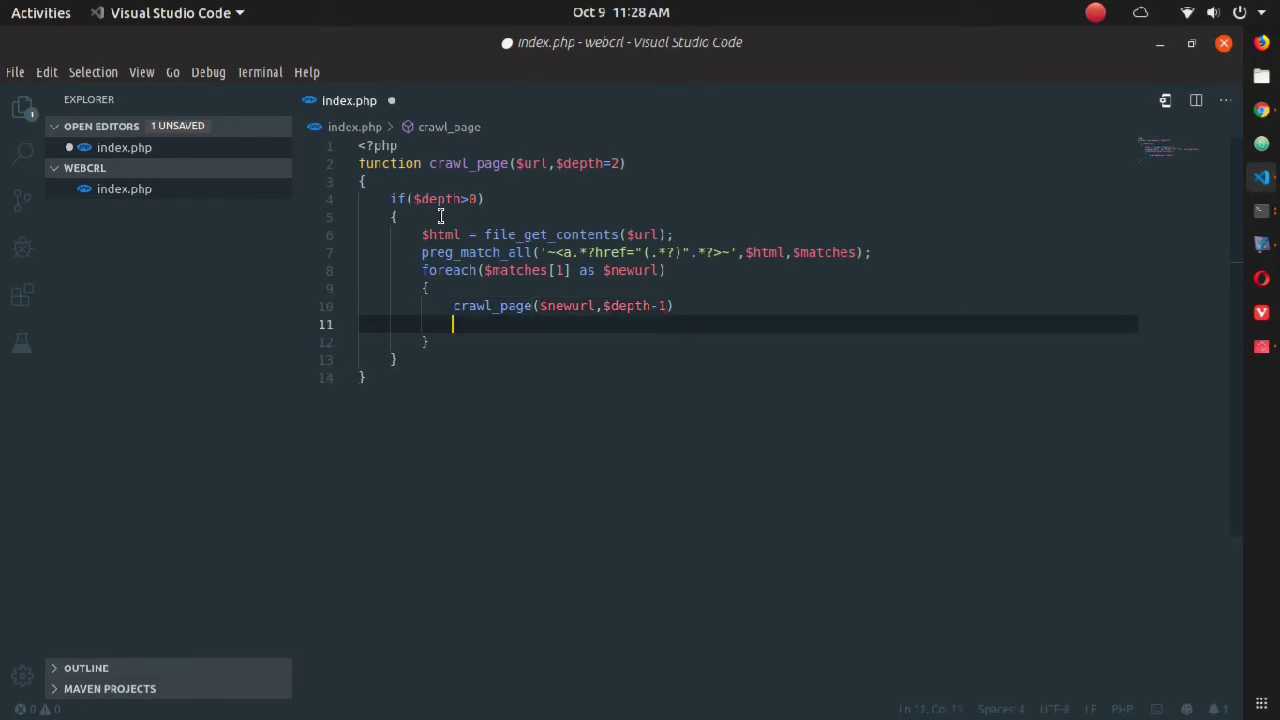
pyautogui.write('{')
pyautogui.press('Left')
pyautogui.press('Return')
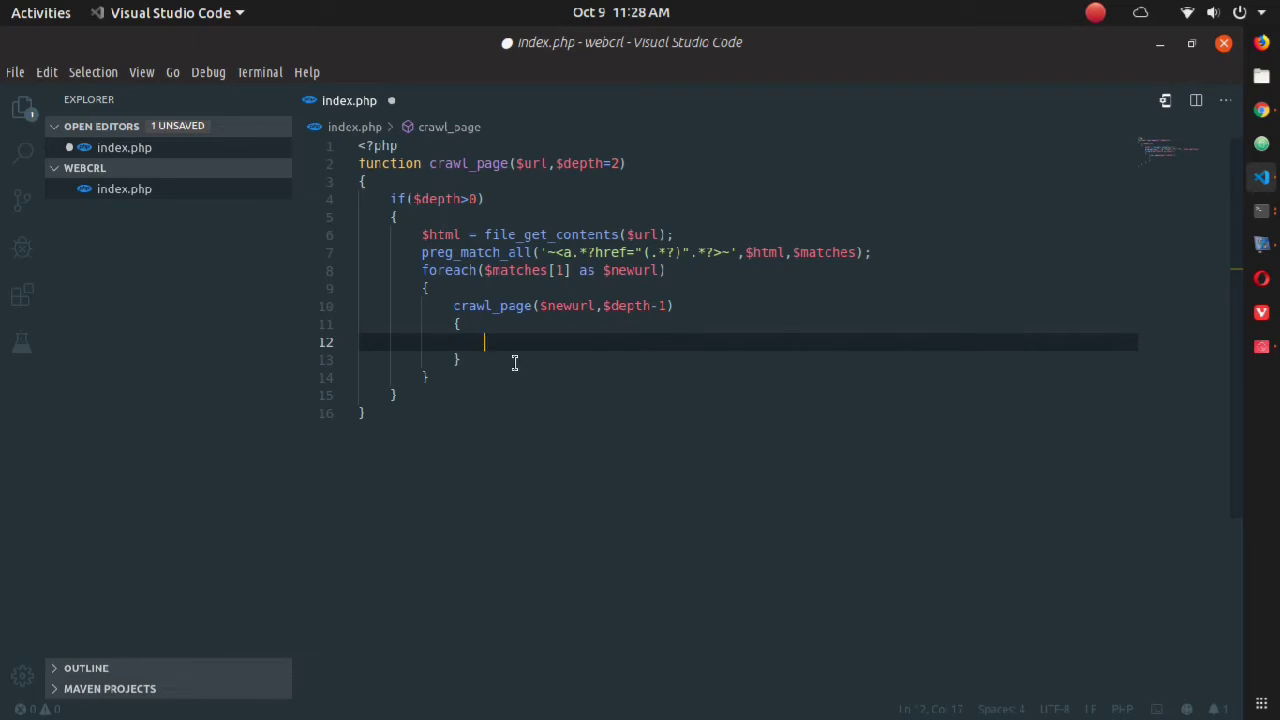
pyautogui.moveTo(465, 360); pyautogui.dragTo(361, 320)
# Delete the stray braces and start a file_put_contents( call after the loop's closing brace.
pyautogui.press('Delete')
pyautogui.press('BackSpace')
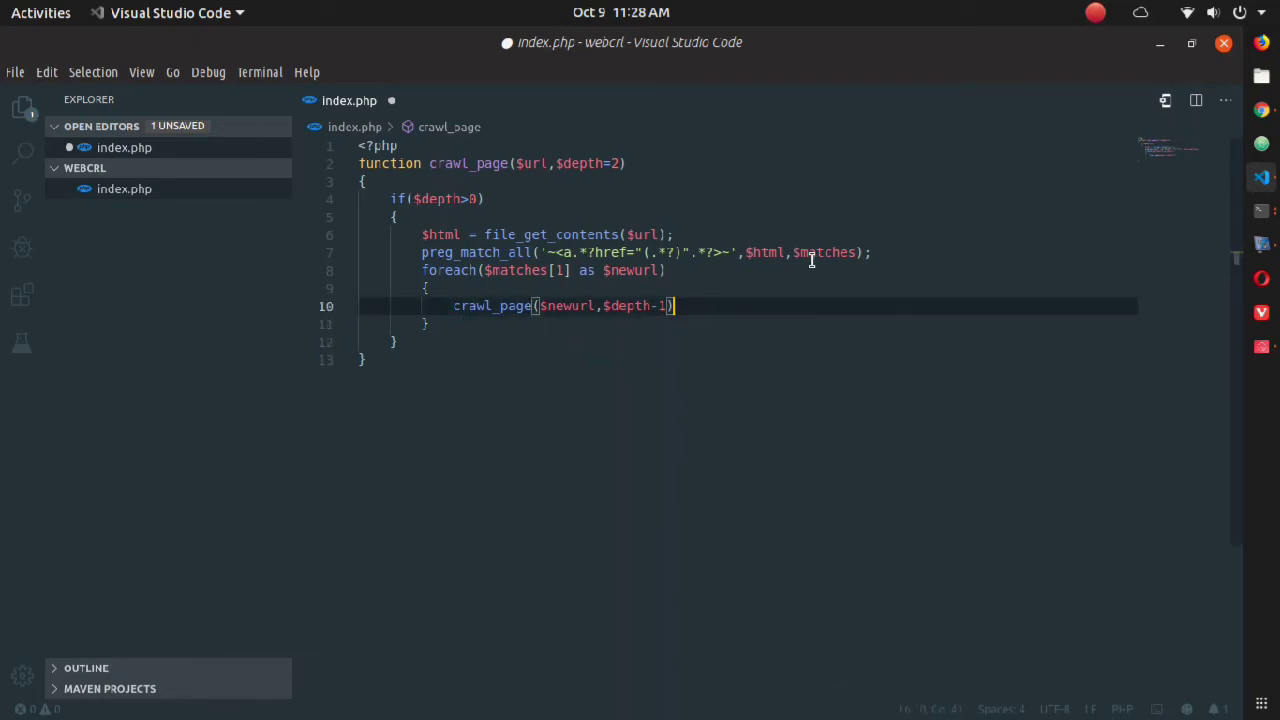
pyautogui.write(';')
pyautogui.press('Down')
pyautogui.press('Return')
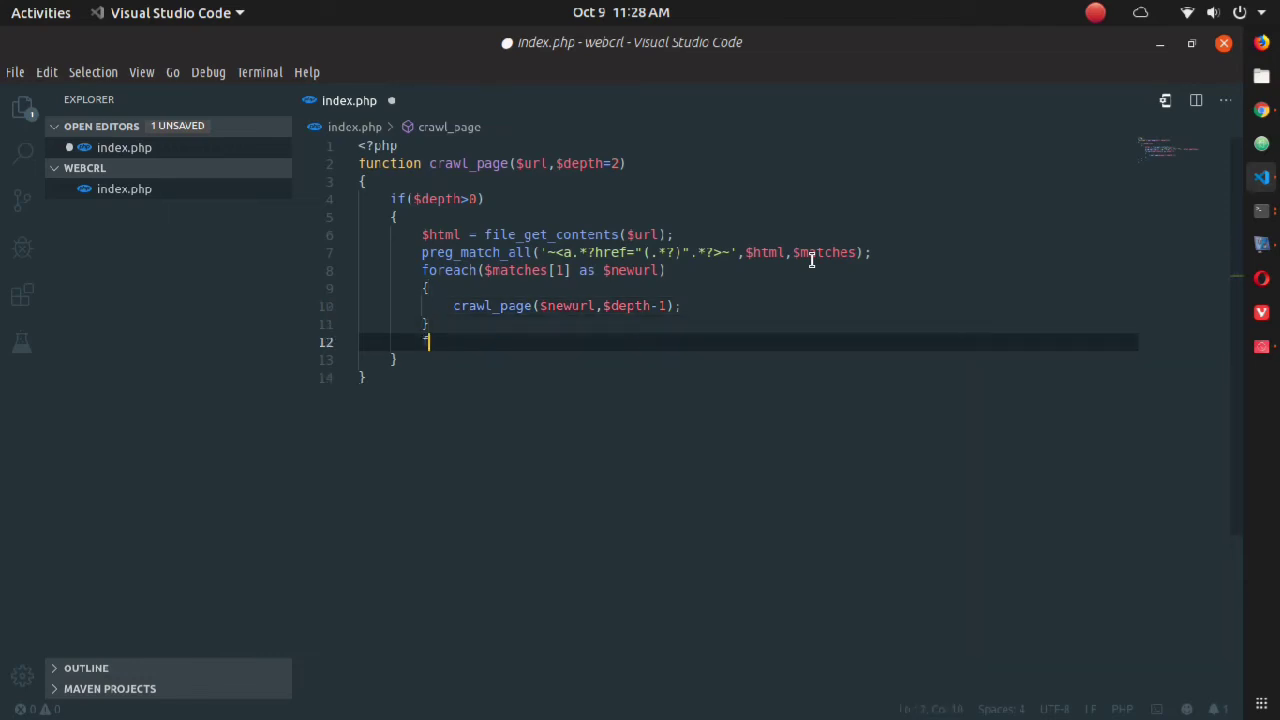
pyautogui.write('file')
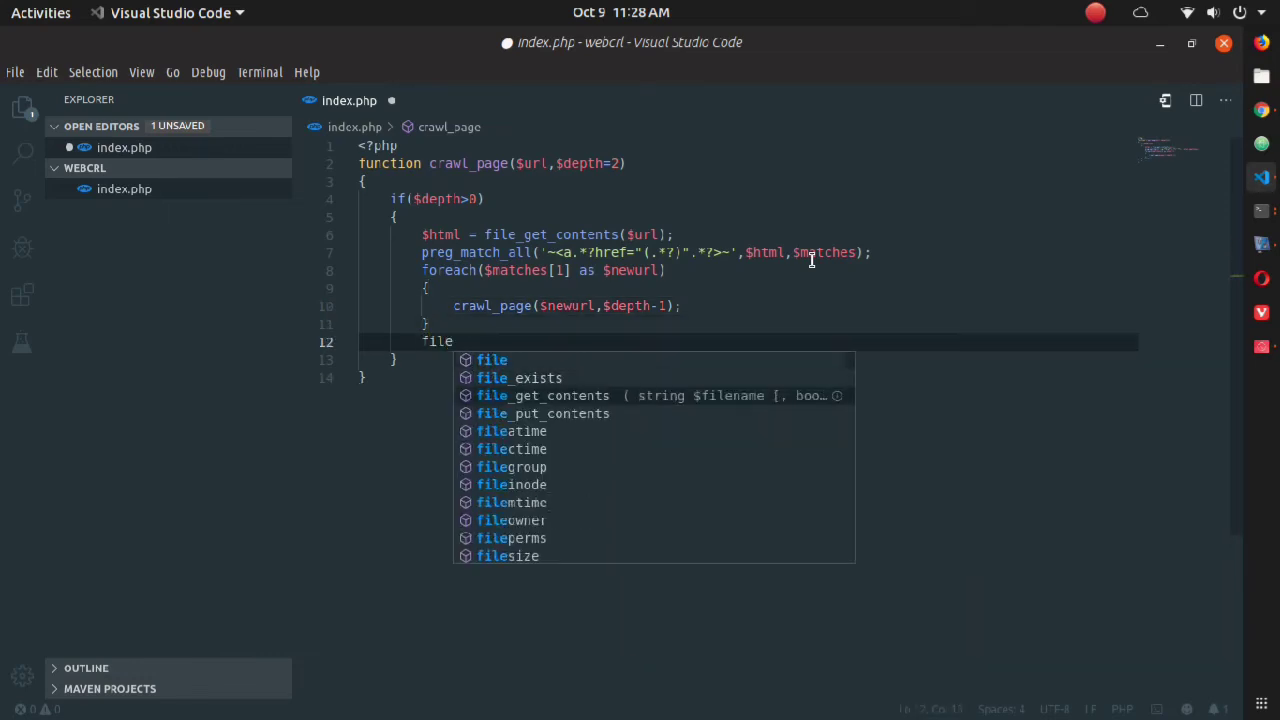
pyautogui.press('Down')
pyautogui.press('Down')
pyautogui.press('Down')
pyautogui.press('Return')
pyautogui.write('()')
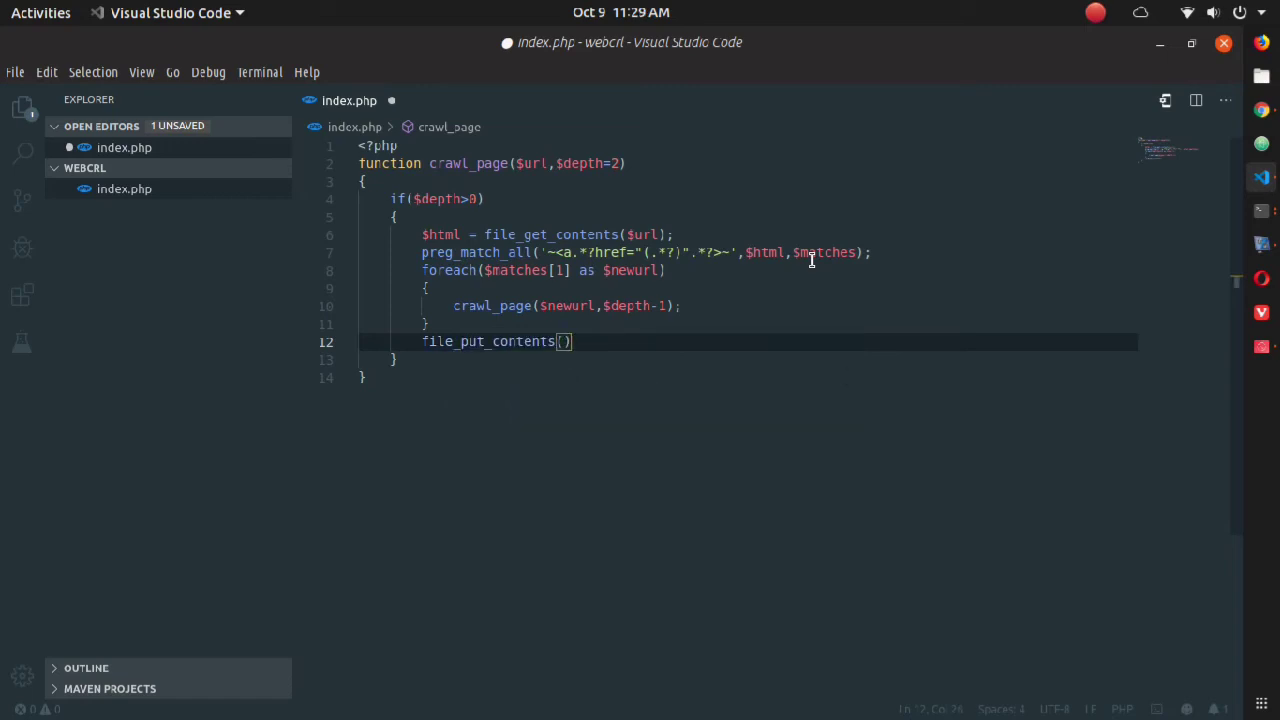
pyautogui.write("''")
pyautogui.write('res')
pyautogui.write('ul')
pyautogui.write('ts.')
pyautogui.write('ht')
pyautogui.write('ml')
# Complete file_put_contents('results.html',"\n\n".$html."\n\n",FILE_APPEND); and leave the function.
pyautogui.press('Right')
pyautogui.write(',')
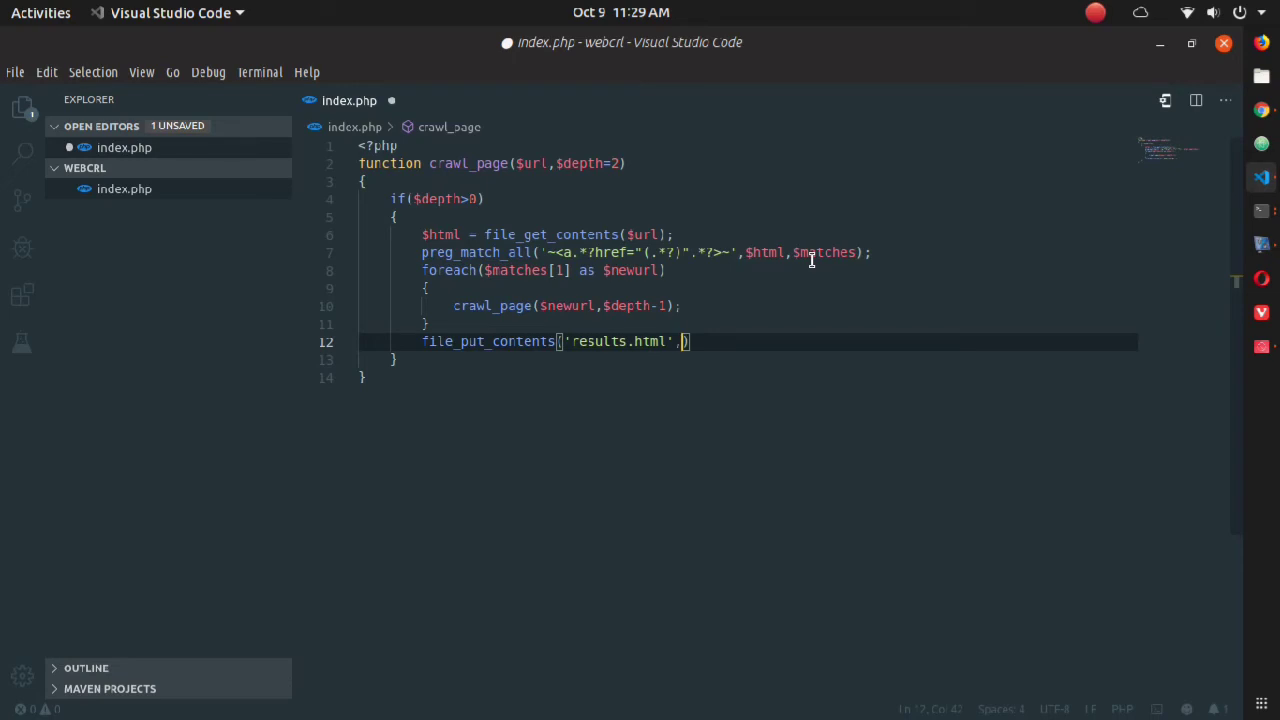
pyautogui.write('"\\n')
pyautogui.write('\\n"')
pyautogui.write('.$html')
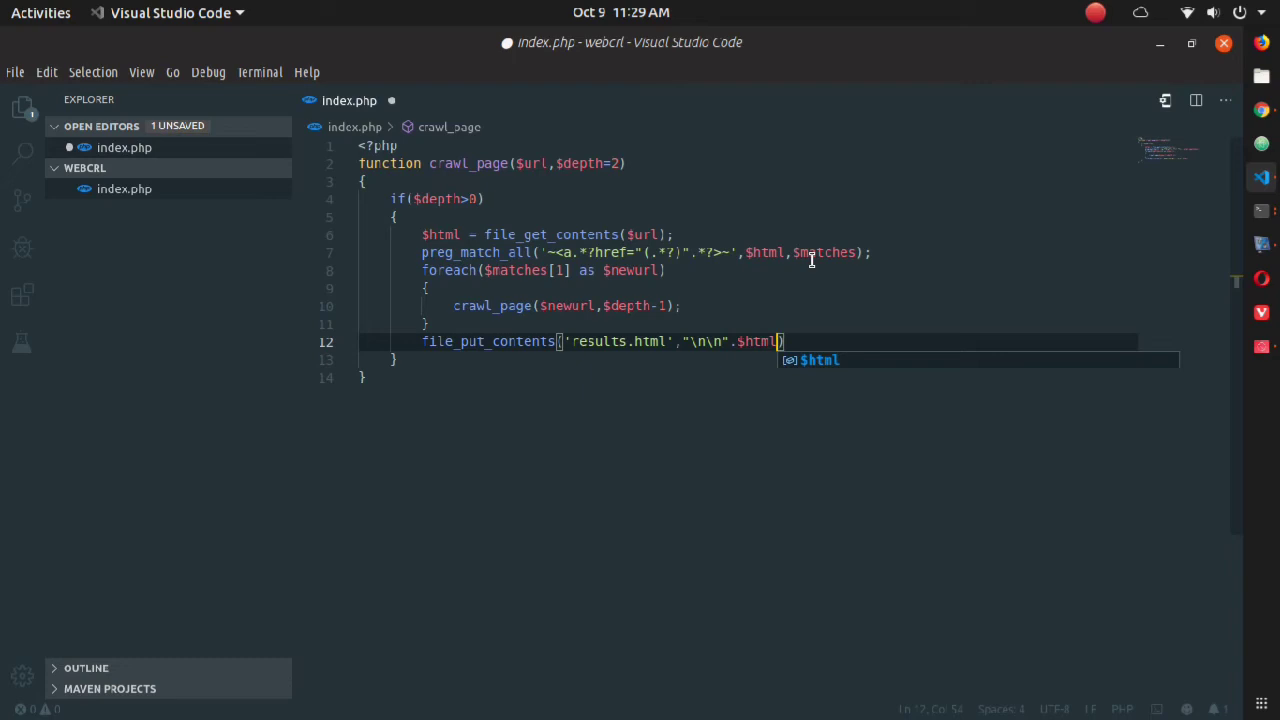
pyautogui.write('.')
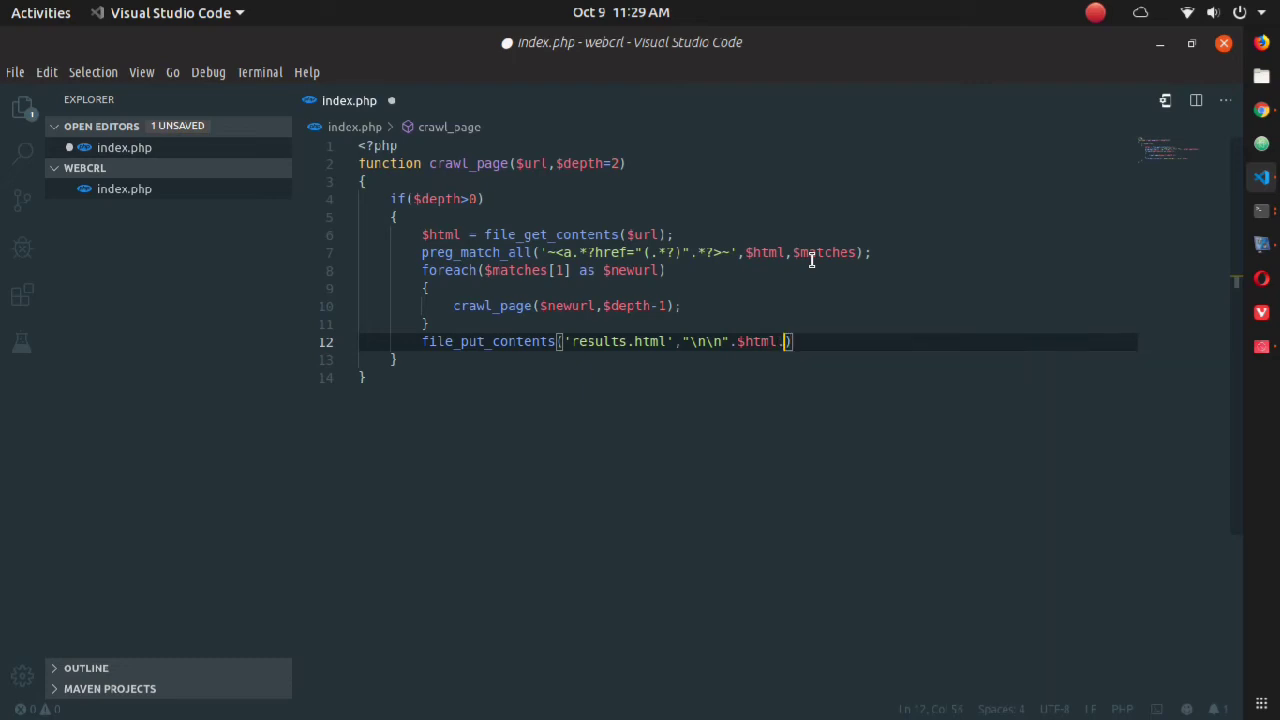
pyautogui.write('"')
pyautogui.press('Left')
pyautogui.write('\\n')
pyautogui.write('\\n')
pyautogui.press('Right')
pyautogui.write(',')
pyautogui.write('FILE')
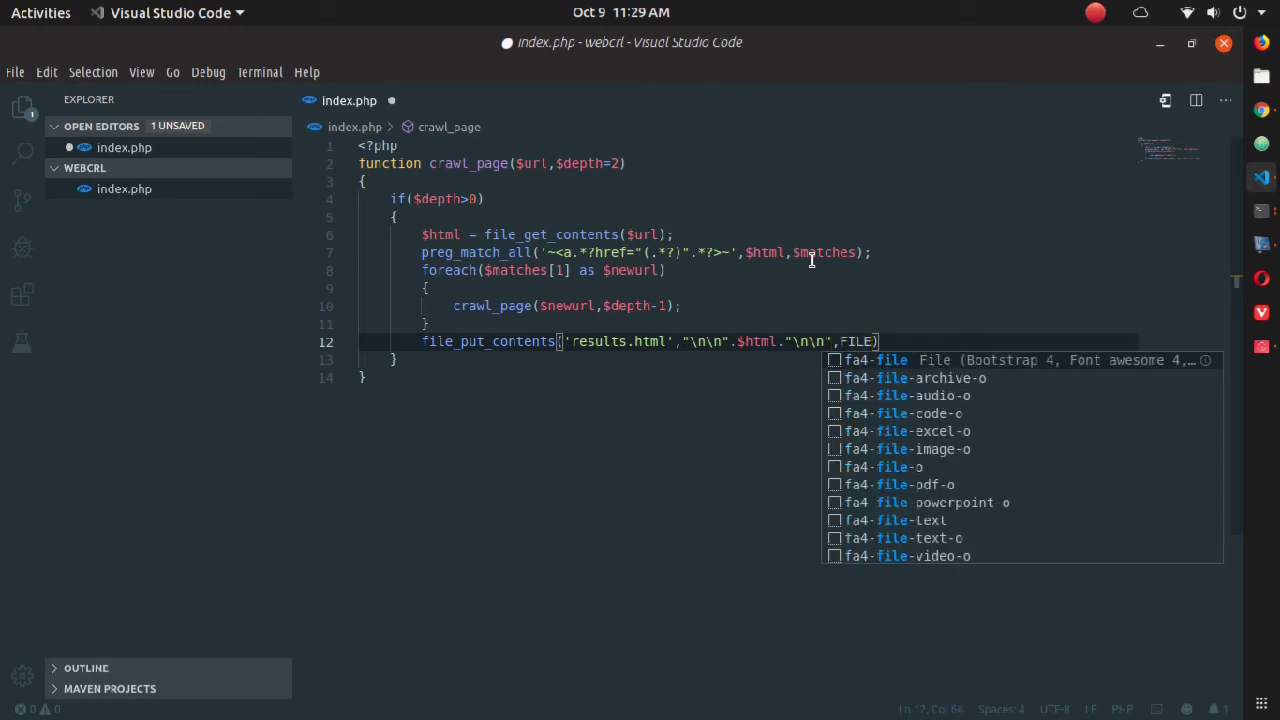
pyautogui.write('_APP')
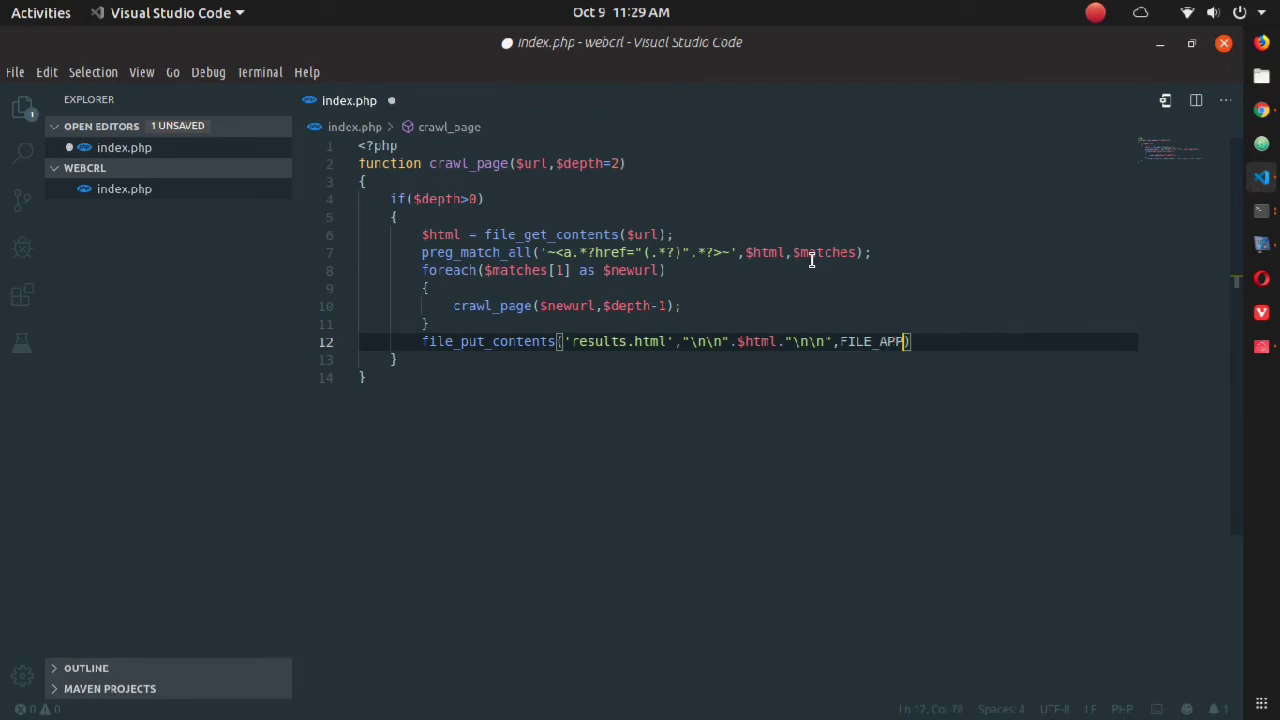
pyautogui.write('END')
pyautogui.press('Right')
pyautogui.write(';')
pyautogui.press('Down')
pyautogui.press('Down')
# Begin a top-level crawl_page('') call on a new last line of index.php.
pyautogui.press('Return')
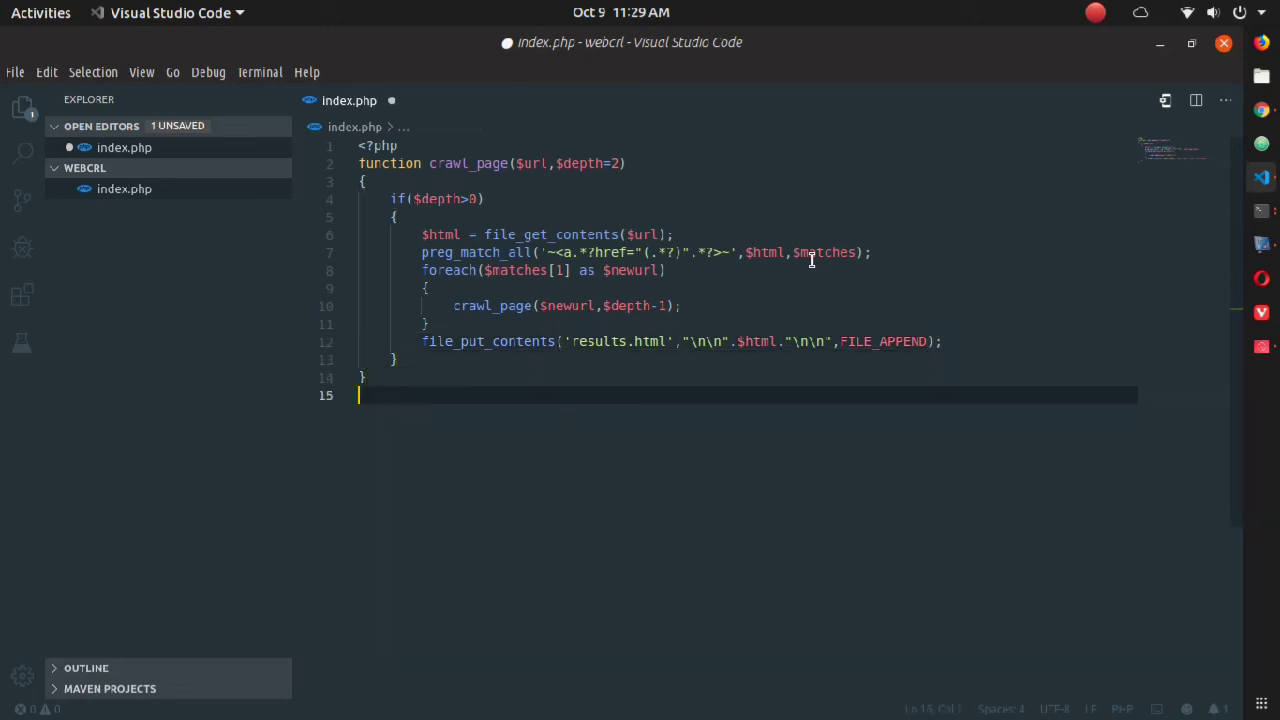
pyautogui.write('craw')
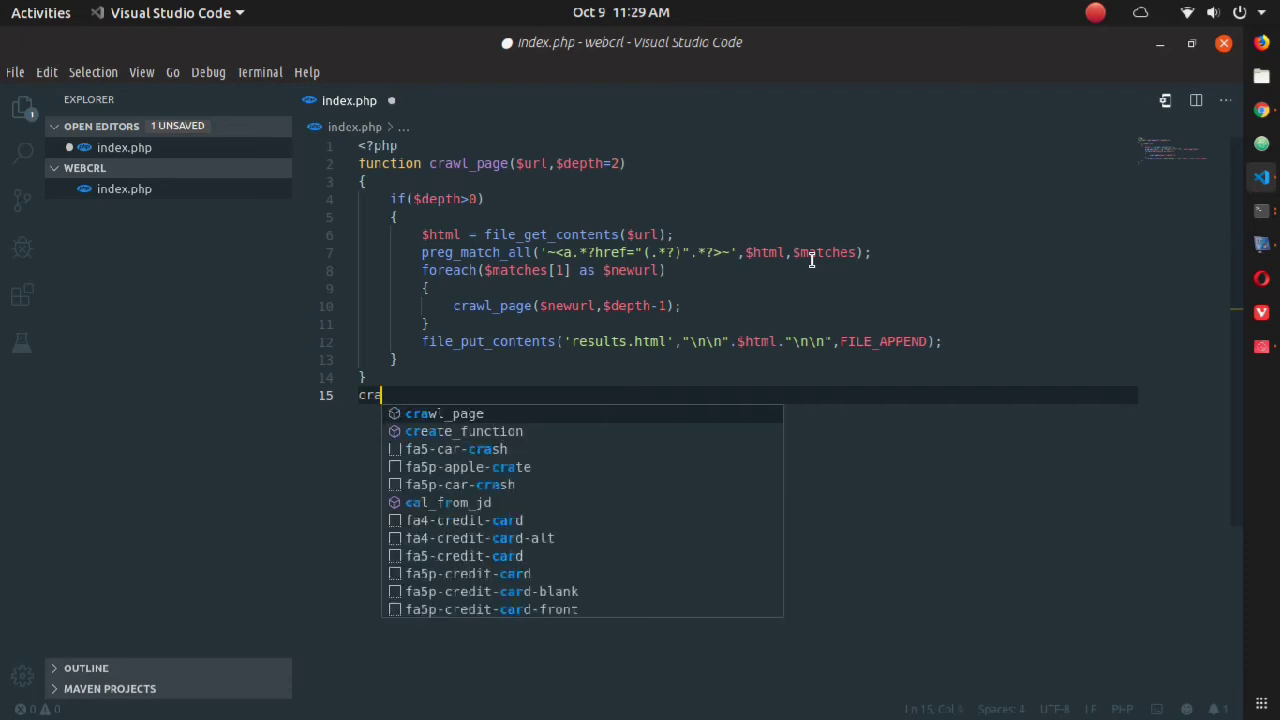
pyautogui.press('Tab')
pyautogui.write('()')
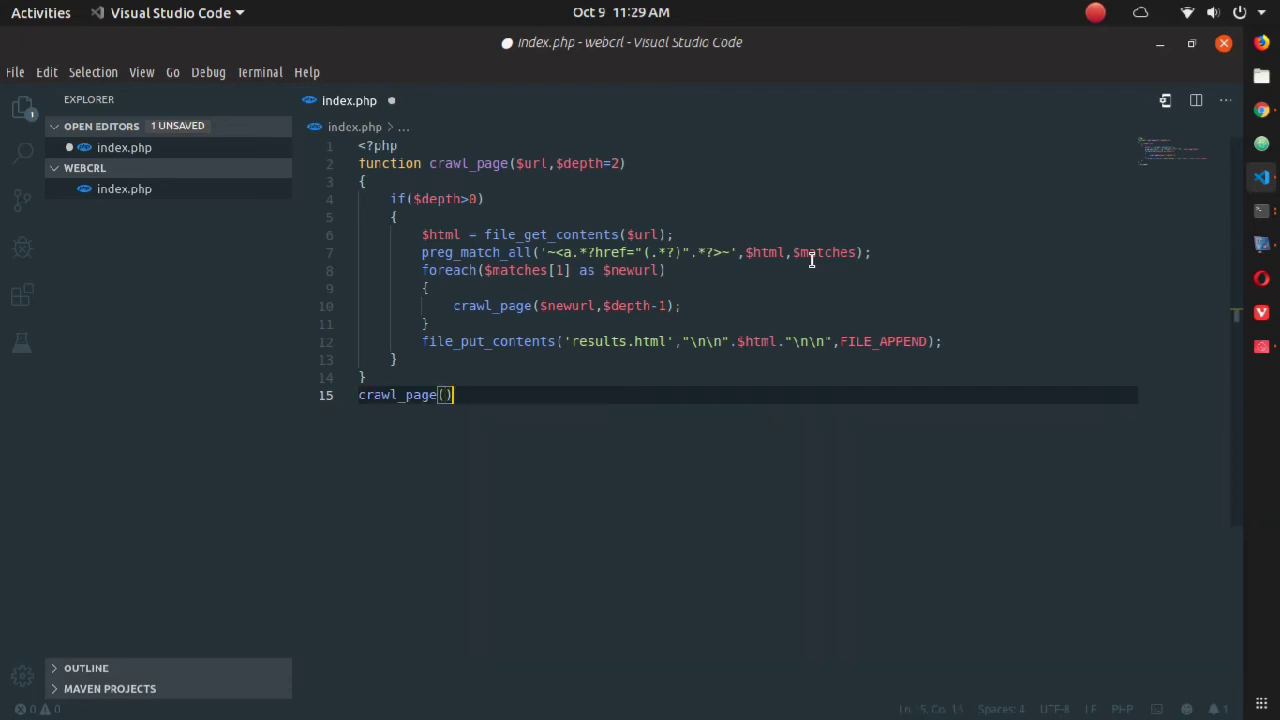
pyautogui.write("'")
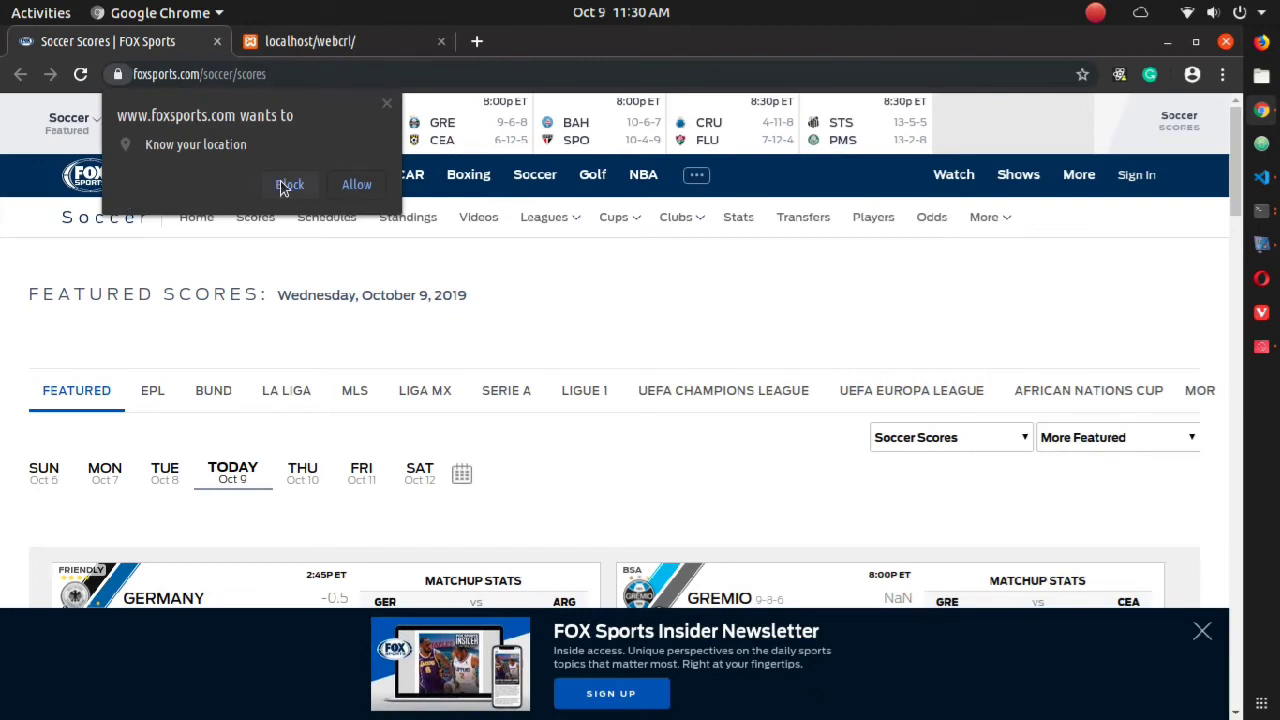
# Copy the foxsports.com/soccer/scores address from Chrome's address bar.
pyautogui.click(289, 184)
pyautogui.click(285, 74)
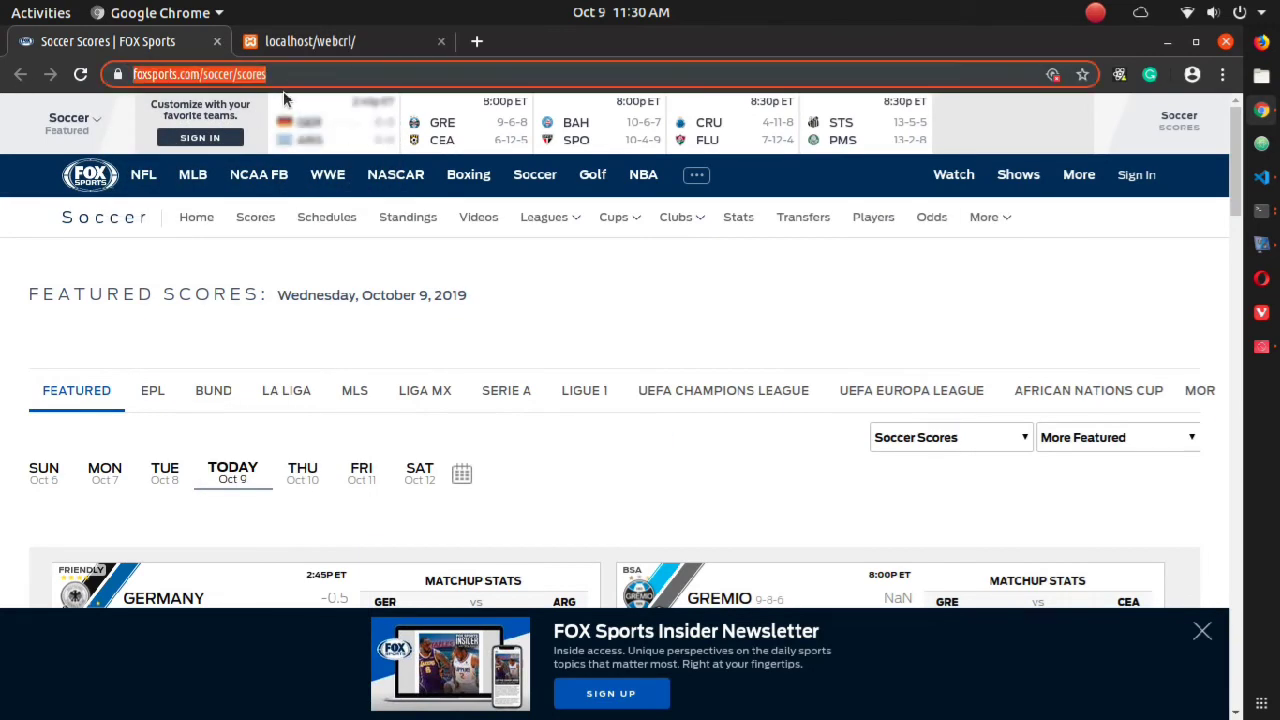
pyautogui.rightClick(252, 74)
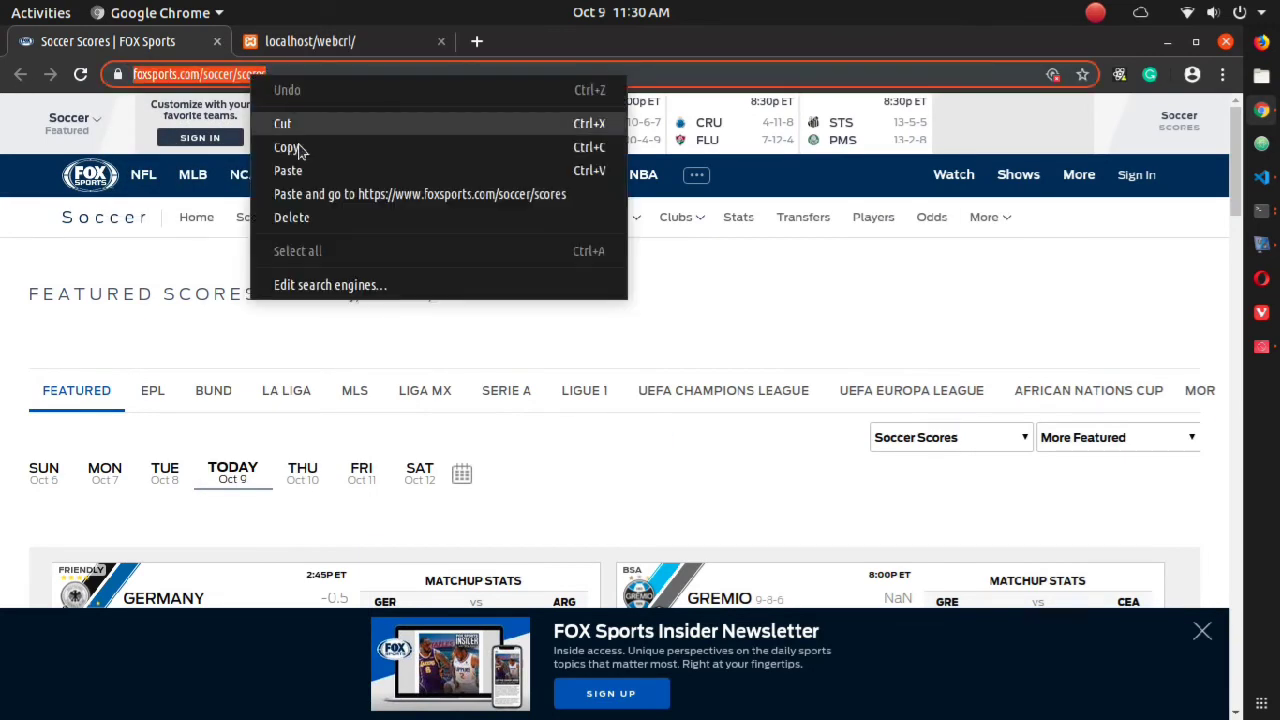
pyautogui.click(300, 148)
pyautogui.click(1262, 178)
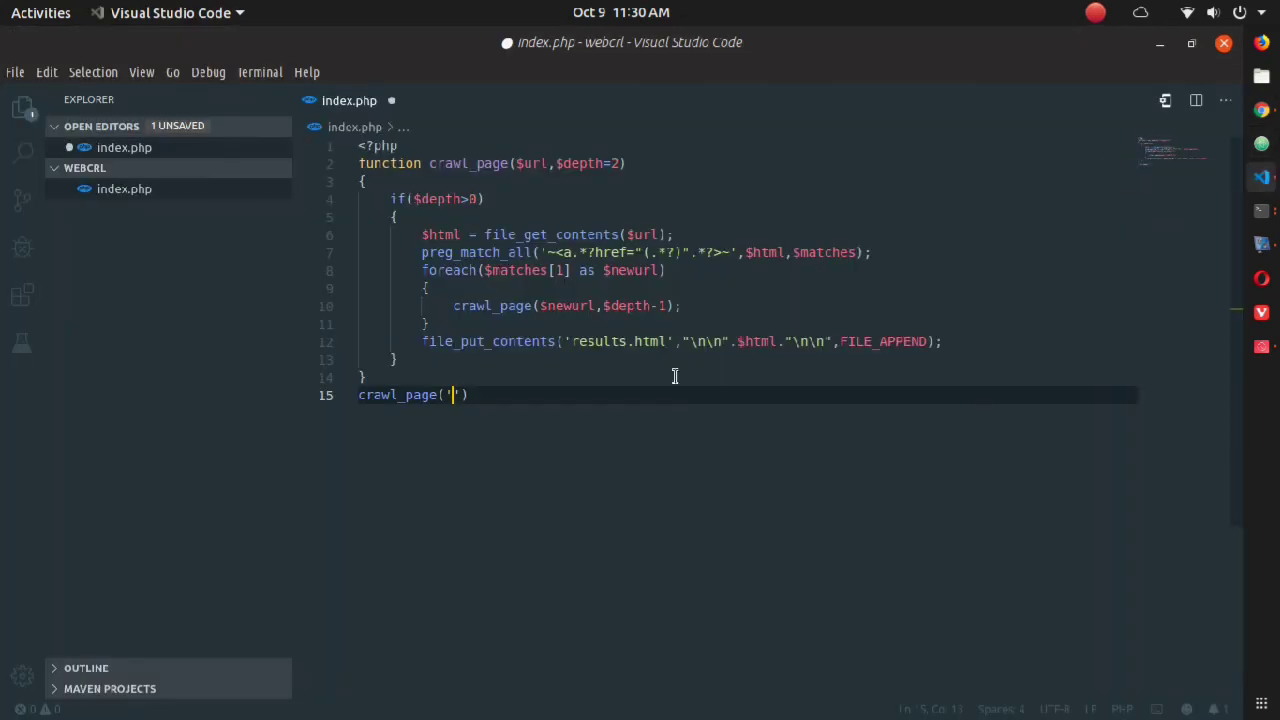
pyautogui.click(455, 394)
pyautogui.hotkey('ctrl', 'v')
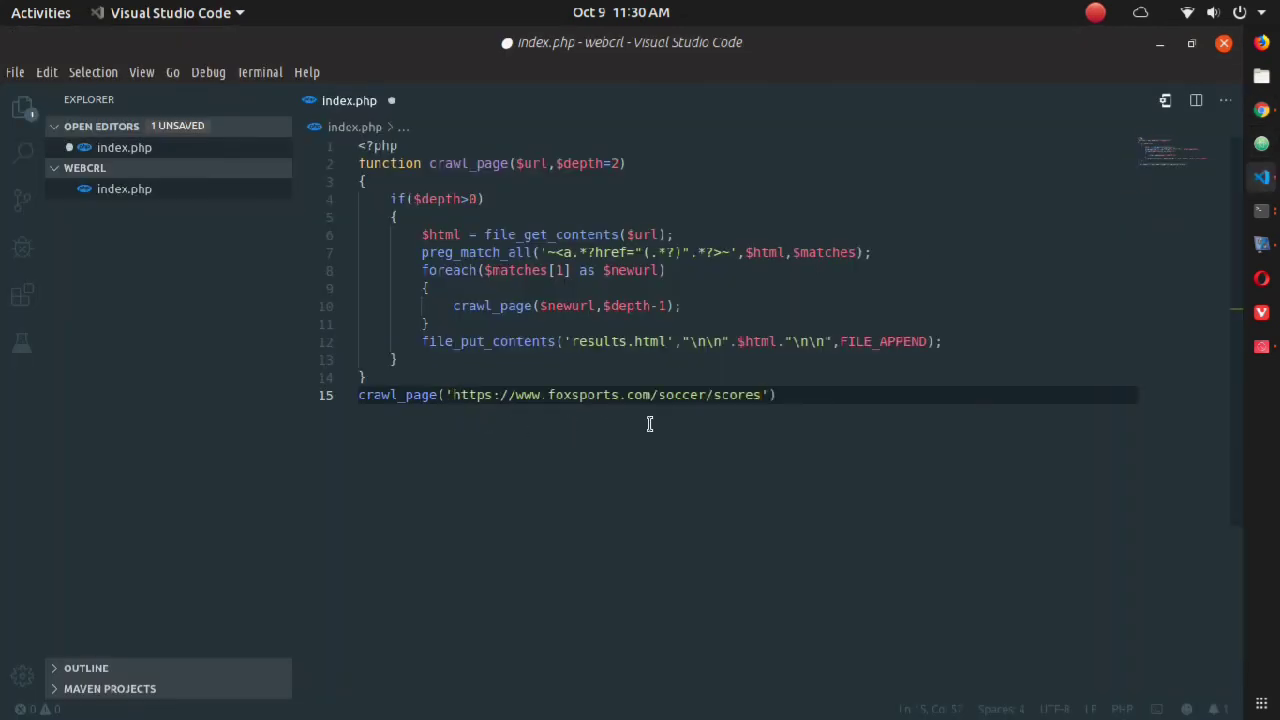
pyautogui.press('Right')
pyautogui.write(',')
pyautogui.write('2)')
pyautogui.write(';')
pyautogui.click(468, 181)
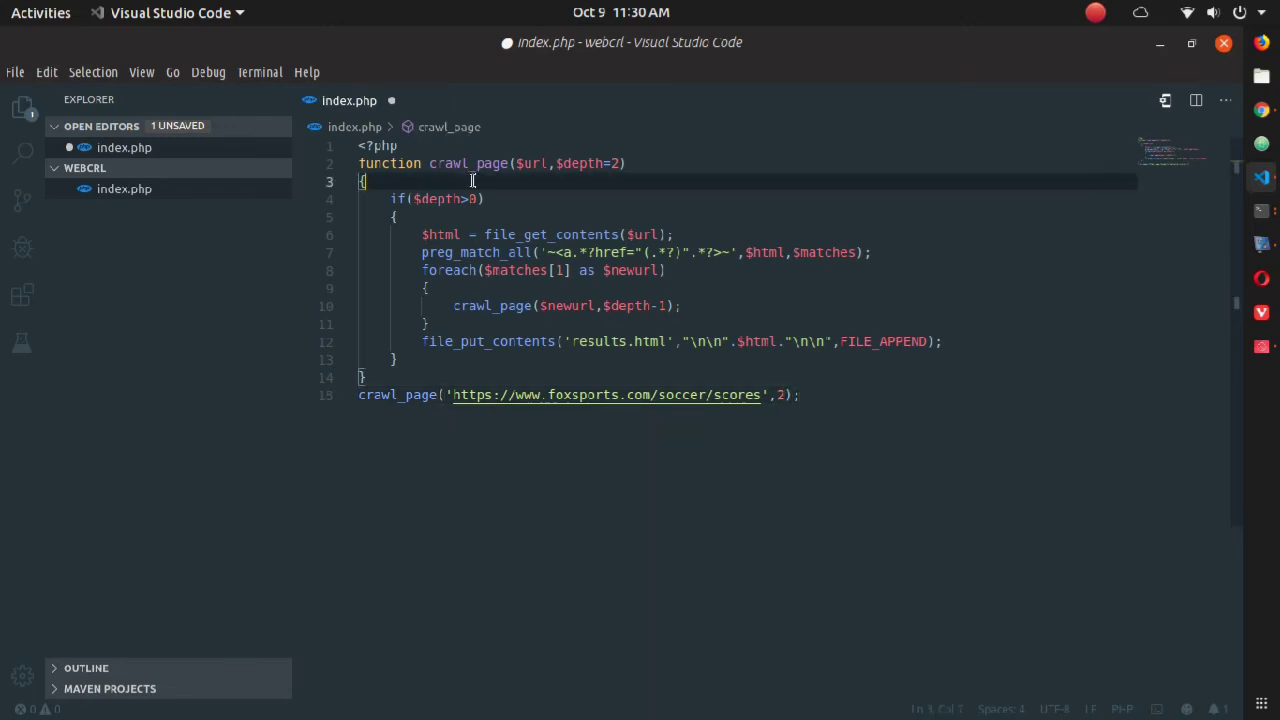
pyautogui.hotkey('ctrl', 's')
pyautogui.click(1261, 111)
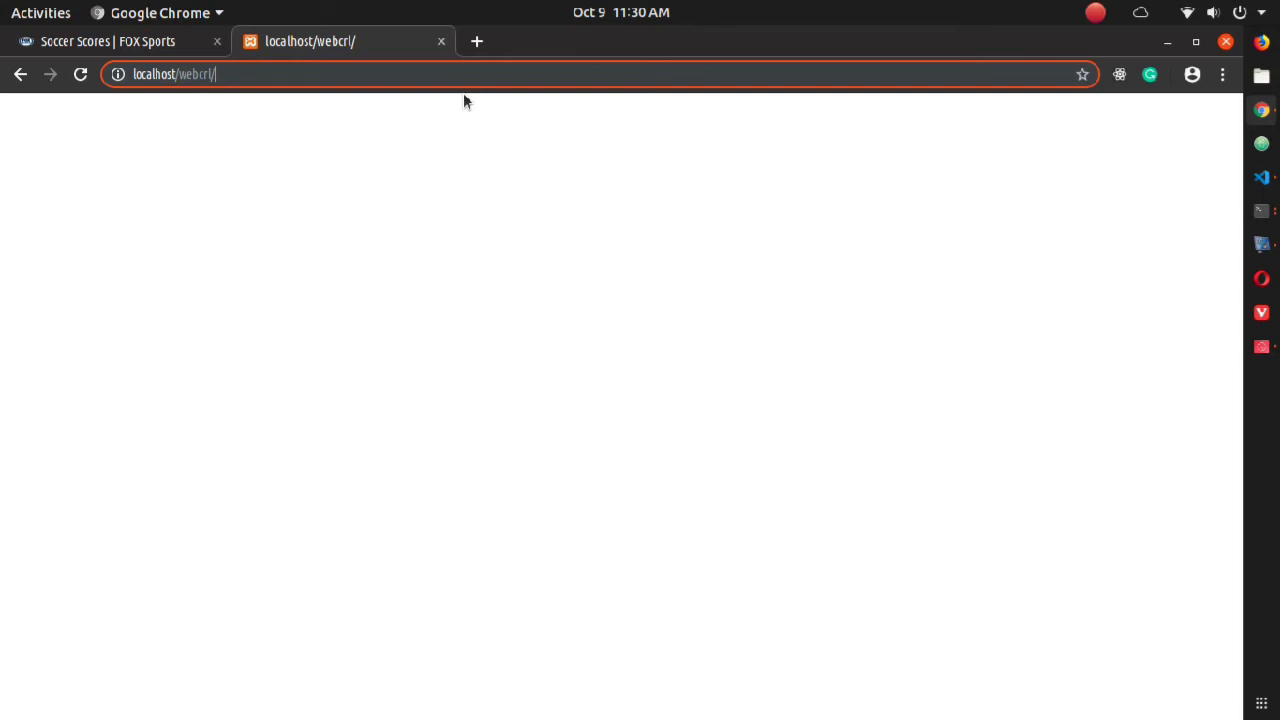
# Reload localhost/webcrl to run the crawler, then view the generated results.html in VS Code.
pyautogui.press('Return')
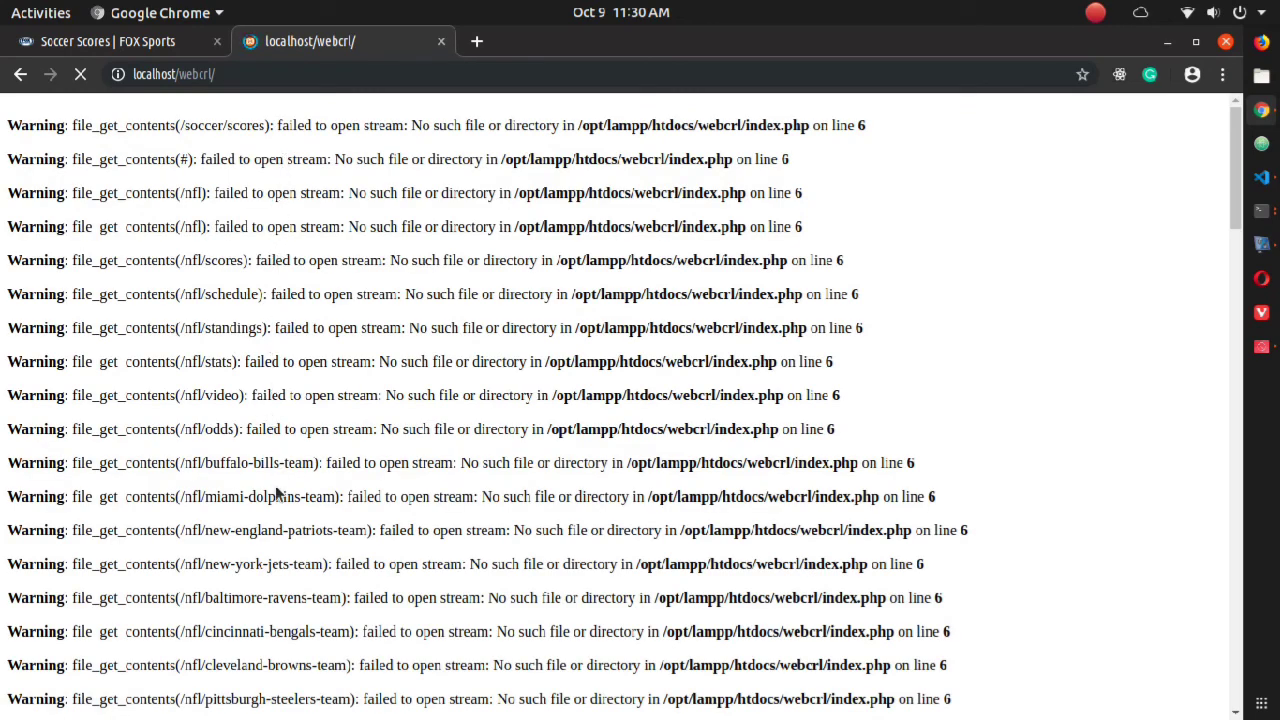
pyautogui.click(1262, 178)
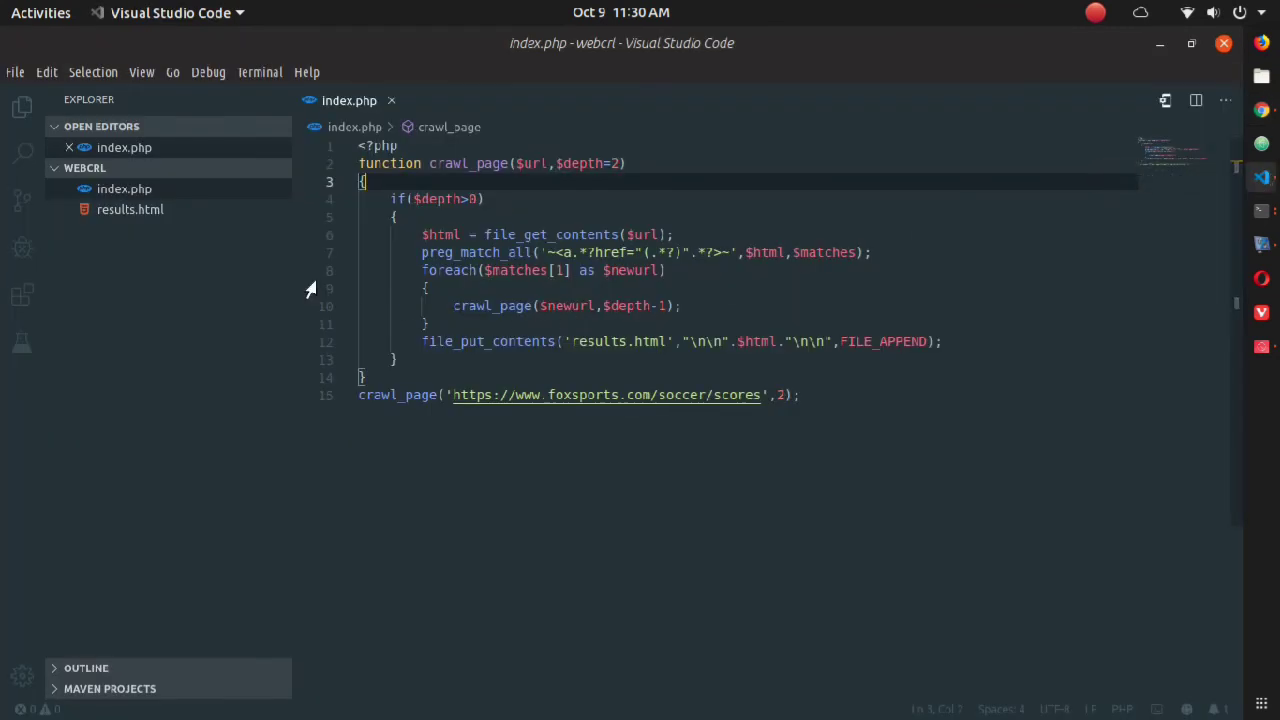
pyautogui.click(138, 210)
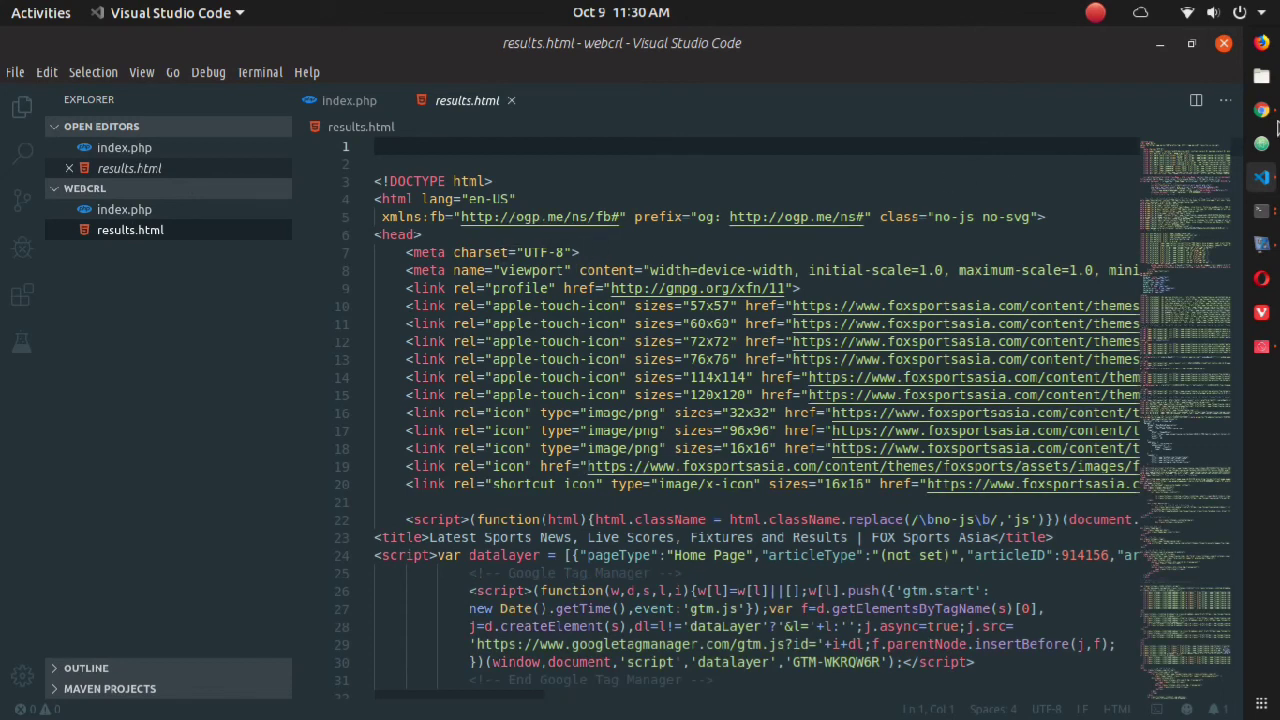
pyautogui.click(1262, 110)
# Load localhost/webcrl/results.html in a new tab to see the cloned site, then return to VS Code.
pyautogui.click(480, 45)
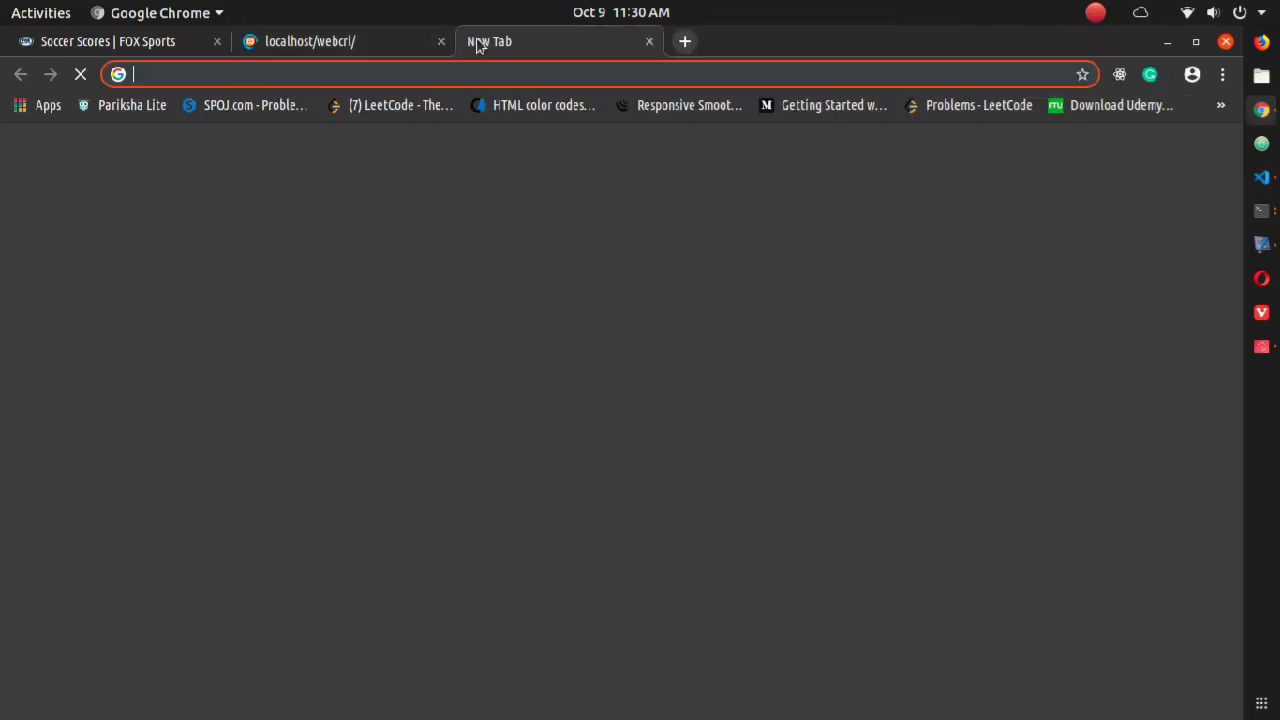
pyautogui.write('lo')
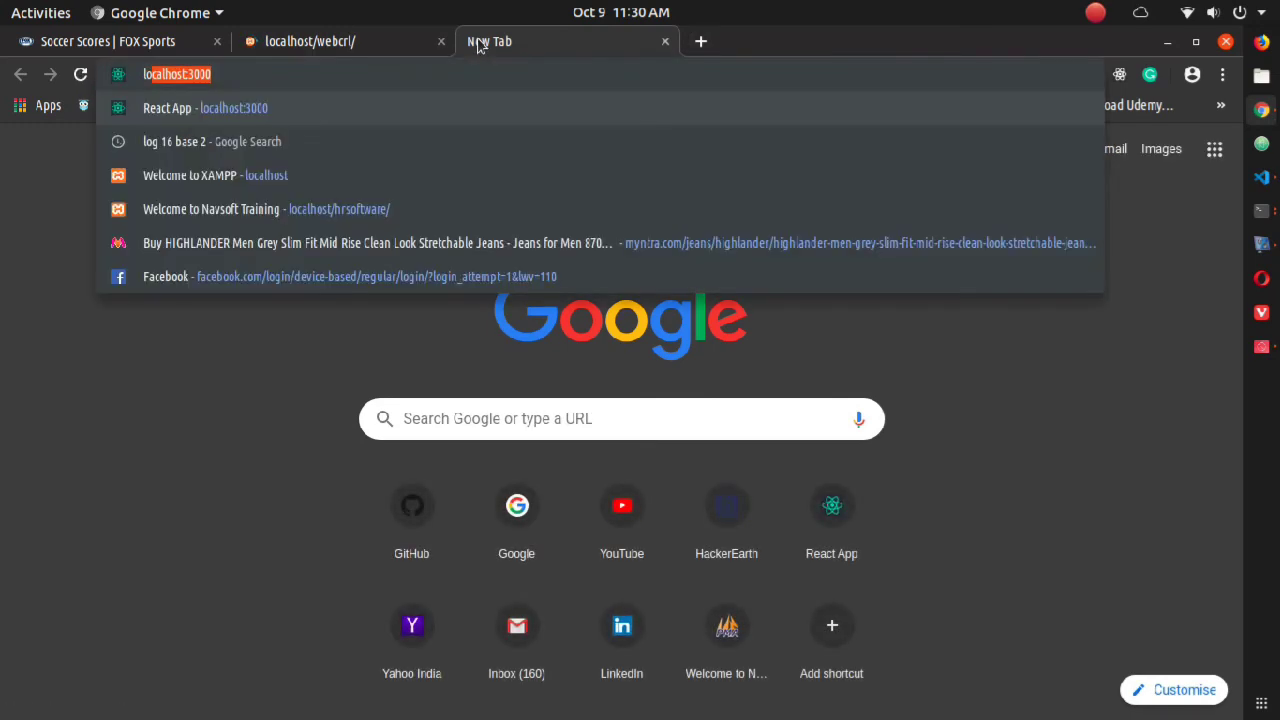
pyautogui.write('calhost/')
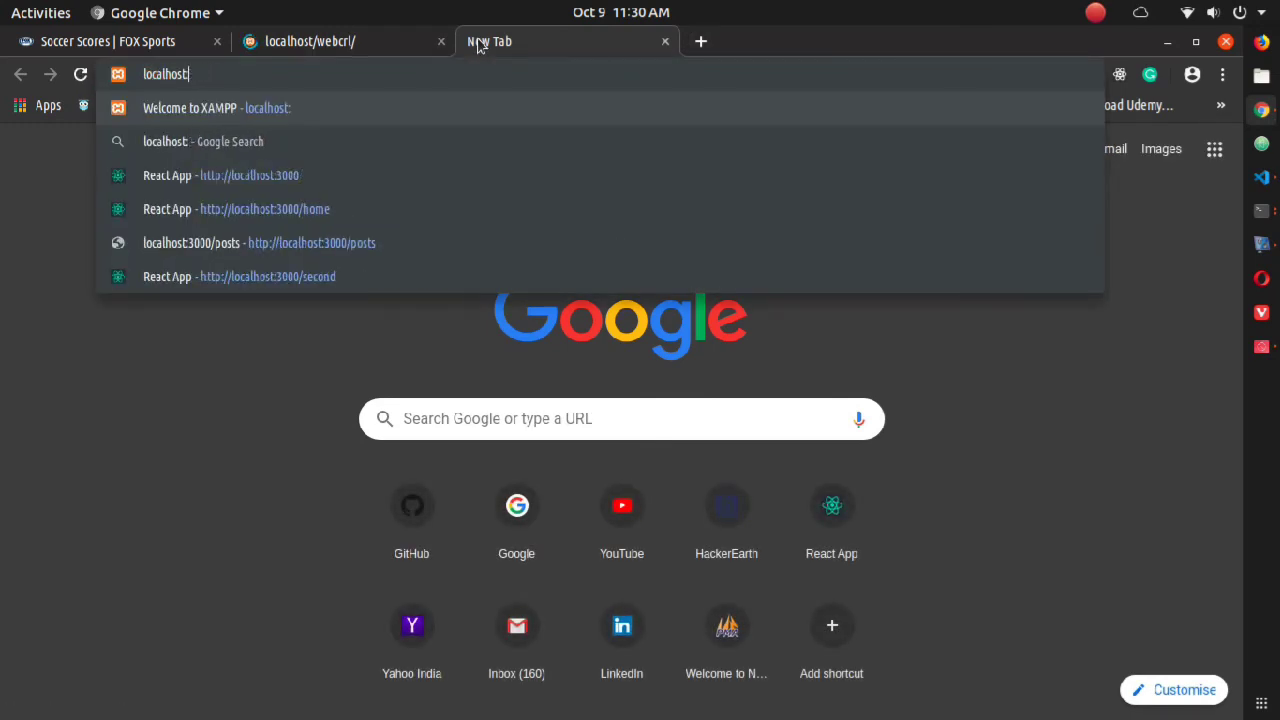
pyautogui.write('we')
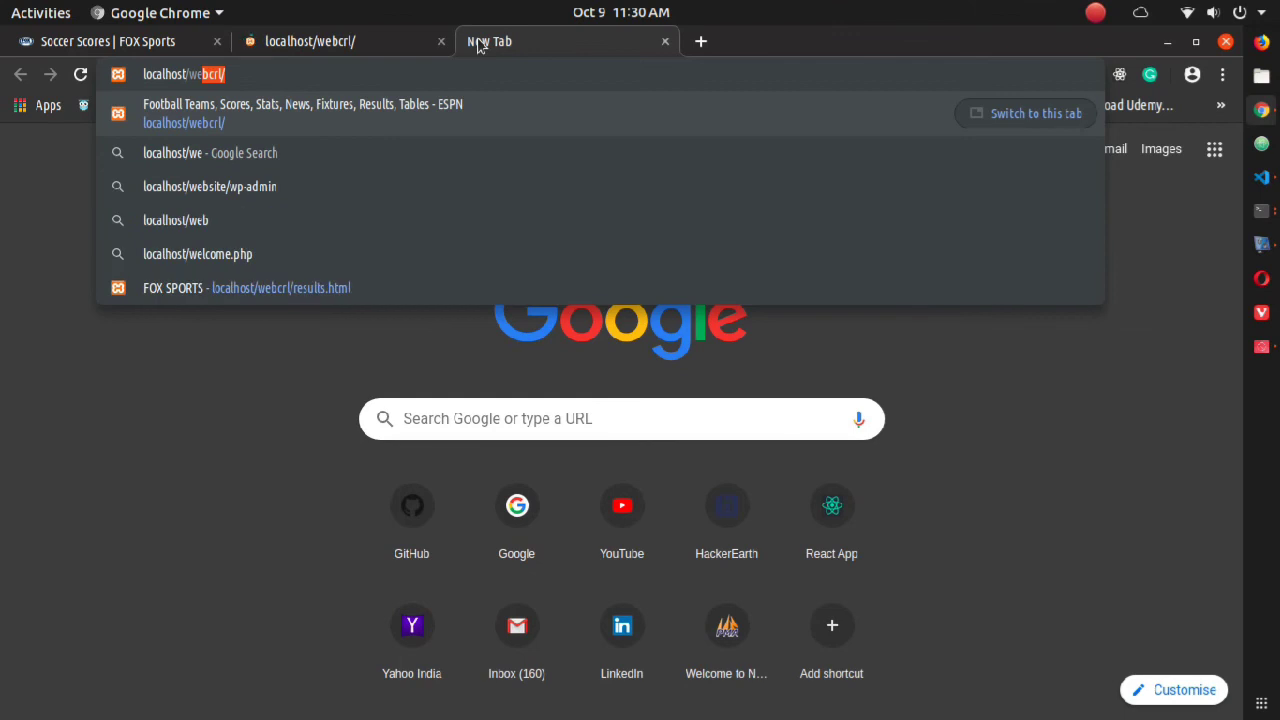
pyautogui.write('bcrl/results.html')
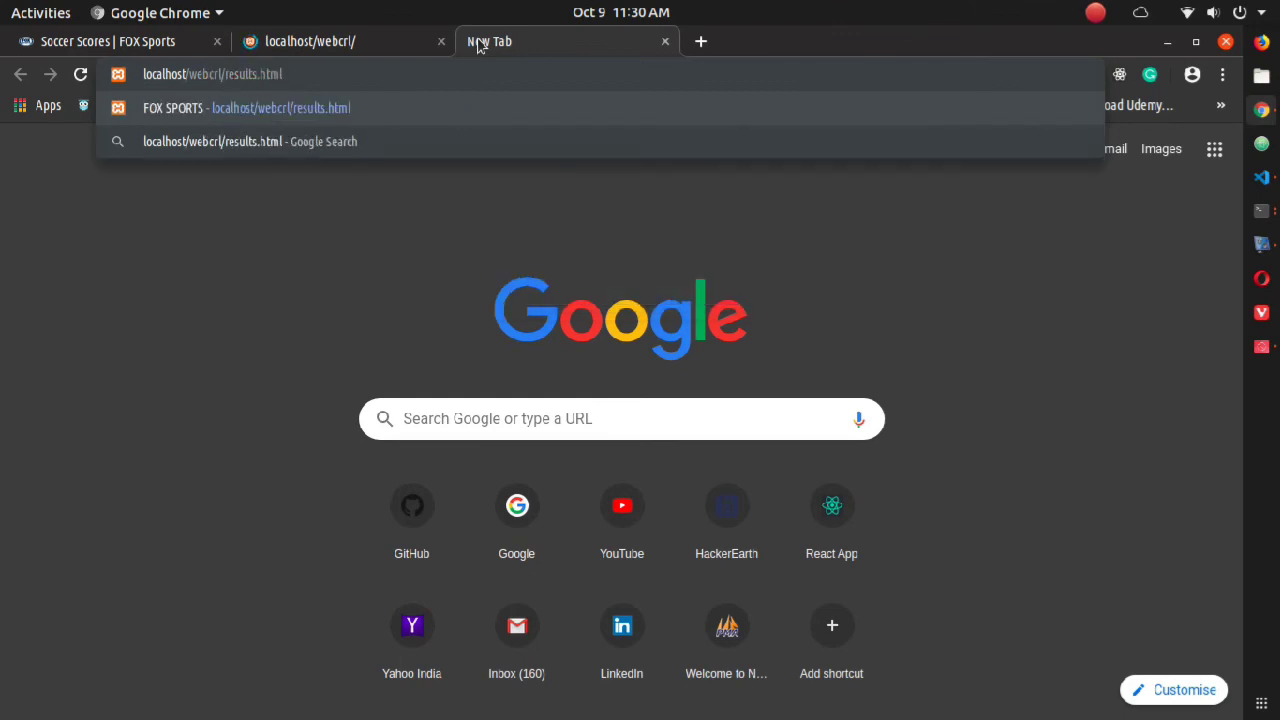
pyautogui.press('Return')
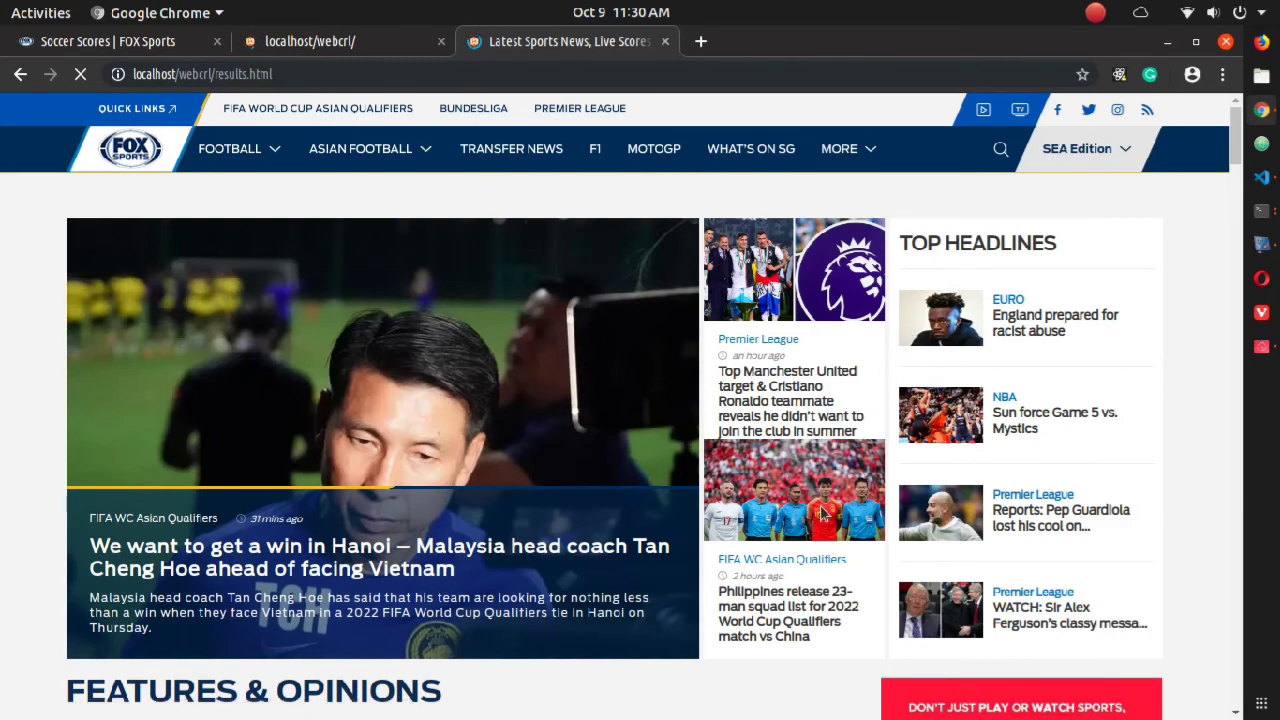
pyautogui.scroll(-3, 609, 343)
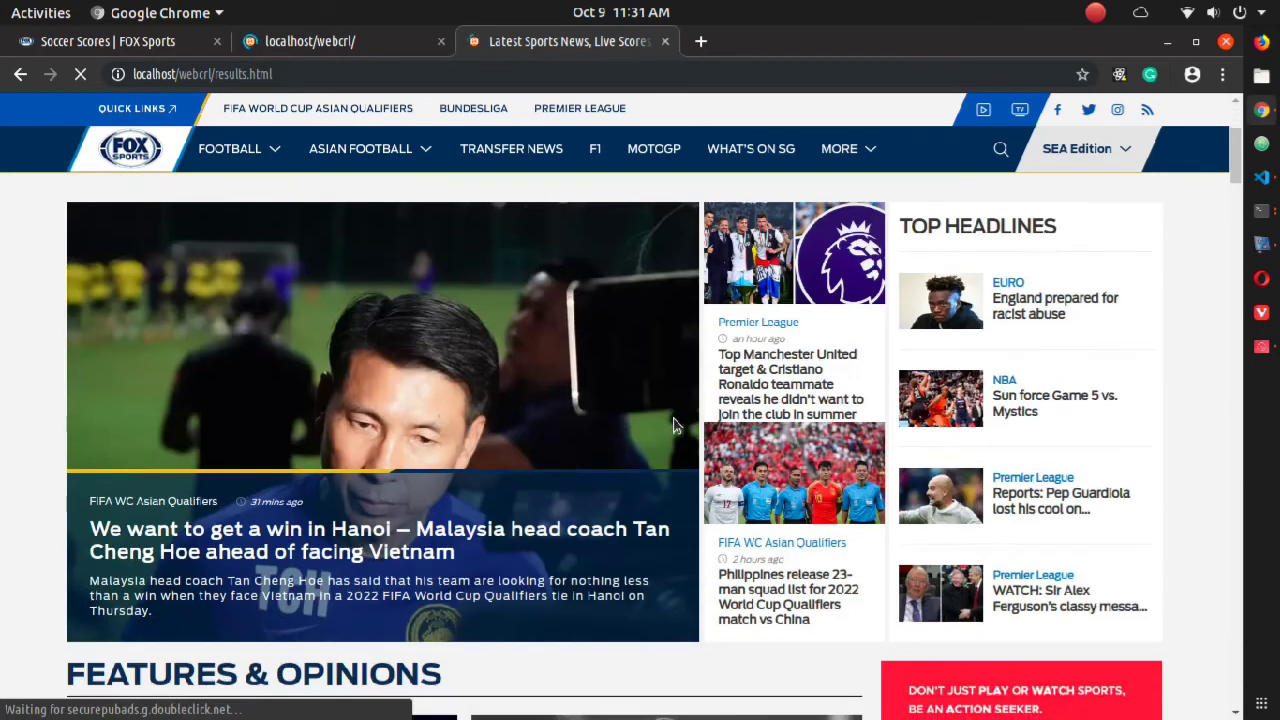
pyautogui.scroll(-4, 700, 400)
pyautogui.scroll(-4, 829, 541)
pyautogui.scroll(-4, 834, 550)
pyautogui.scroll(5, 834, 550)
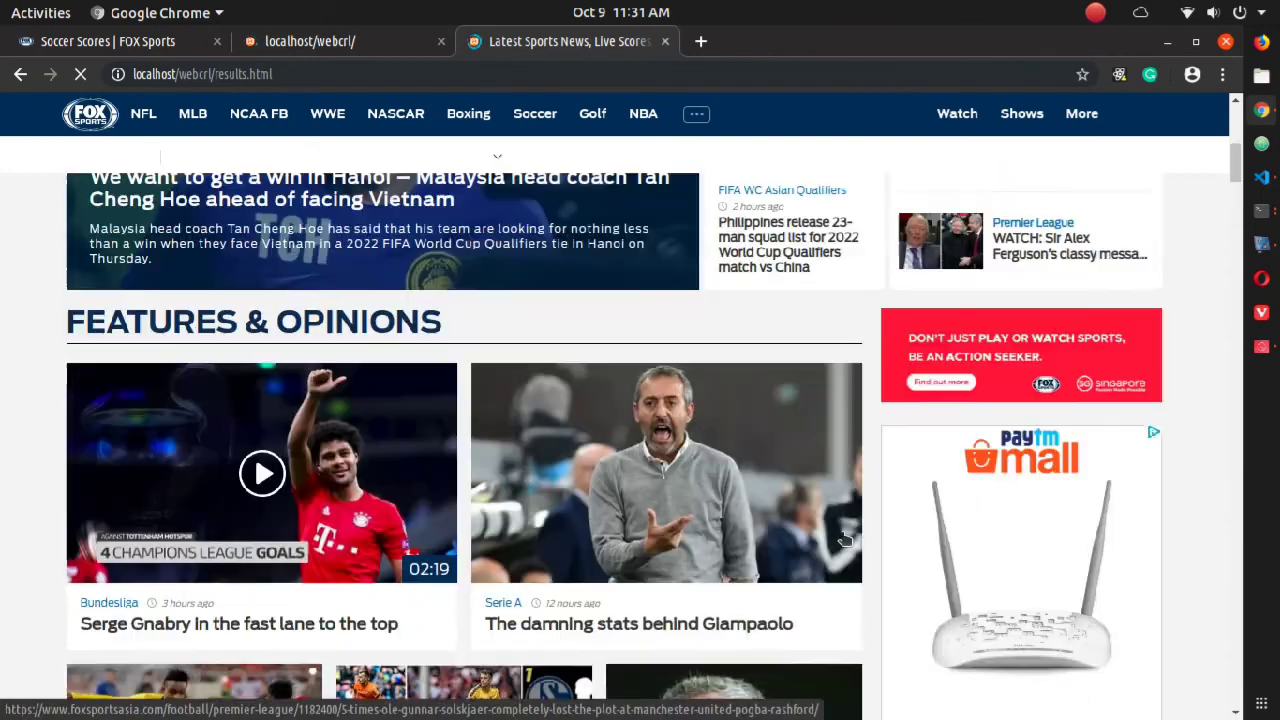
pyautogui.scroll(2, 834, 550)
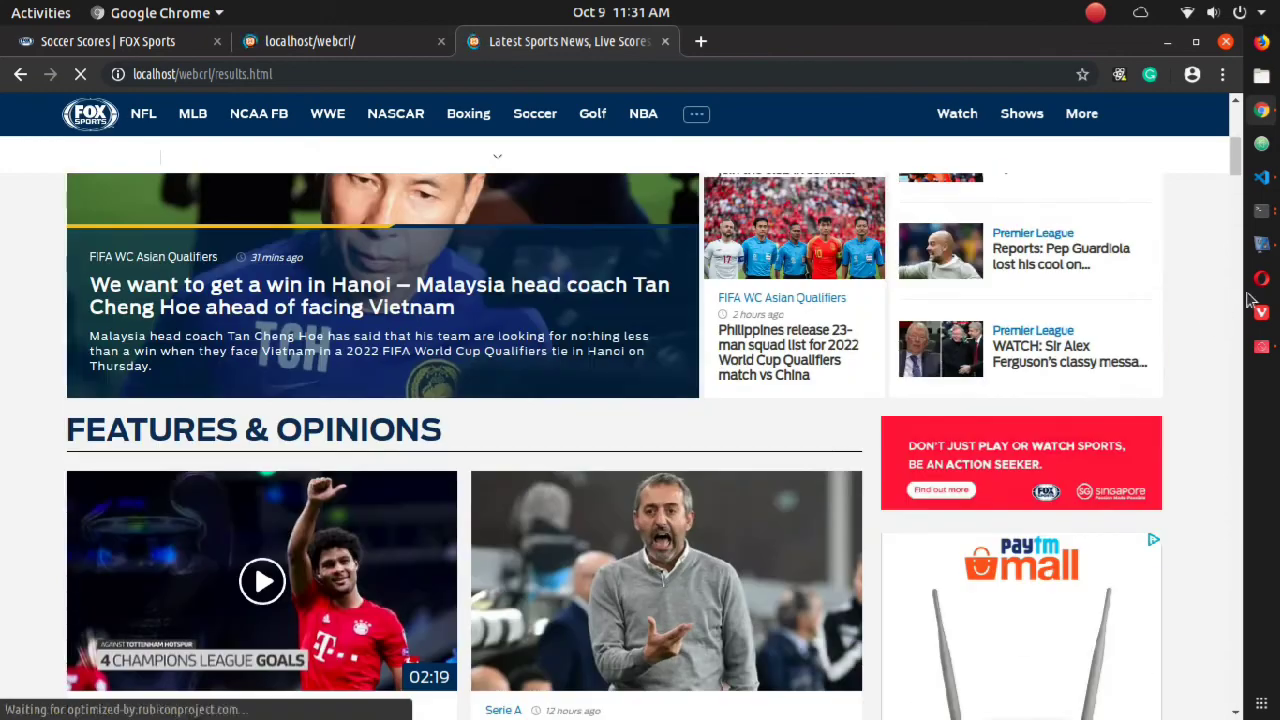
pyautogui.click(1266, 182)
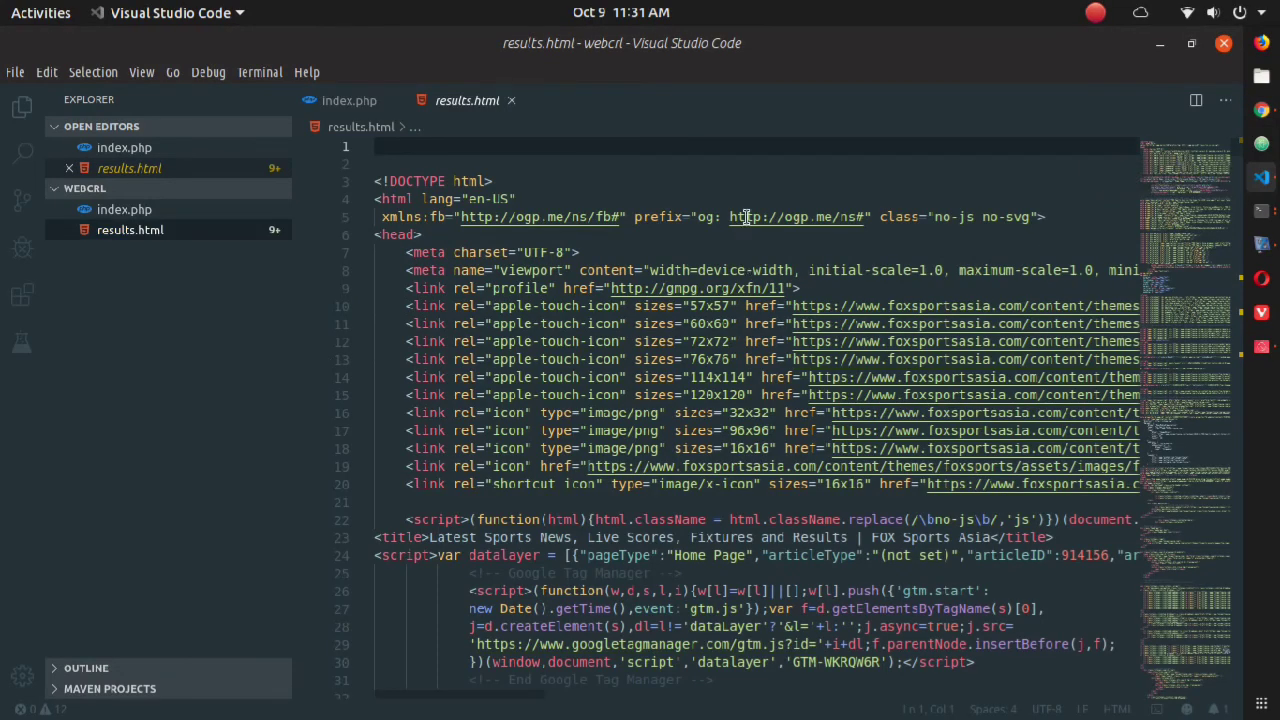
pyautogui.scroll(-3, 800, 270)
pyautogui.scroll(-2, 900, 250)
pyautogui.moveTo(1182, 205); pyautogui.dragTo(1196, 328)
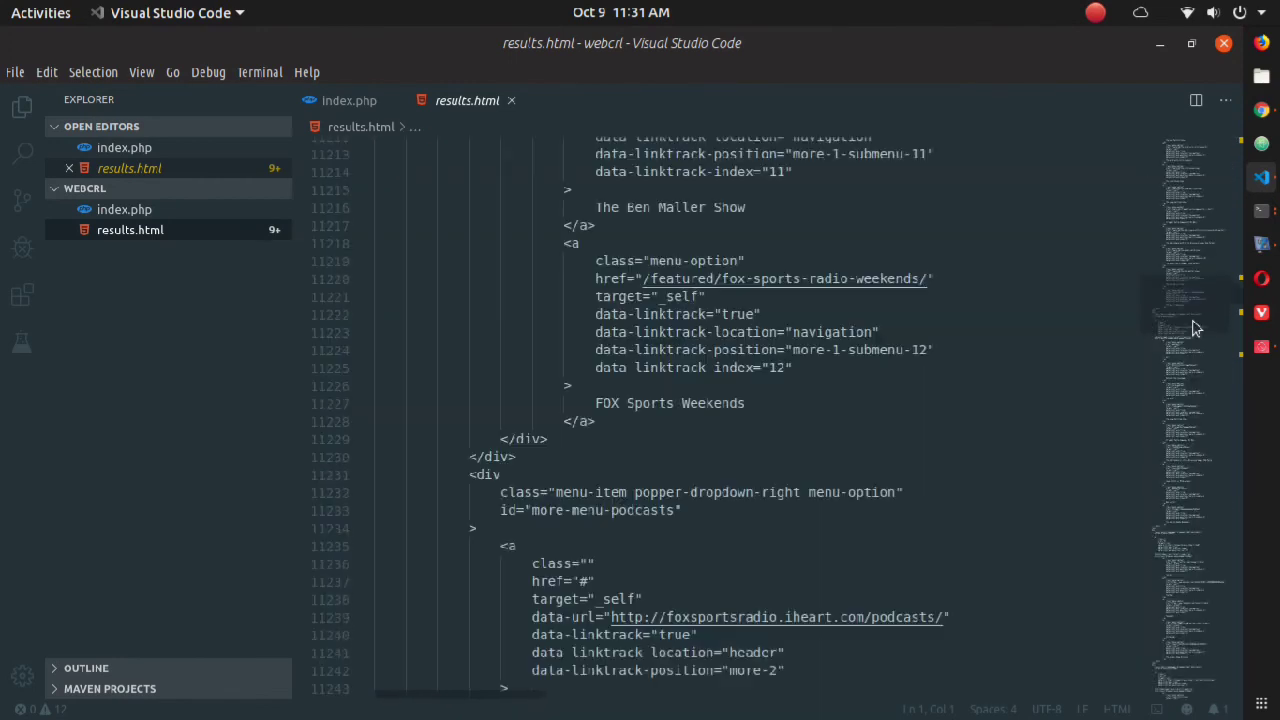
pyautogui.click(1198, 292)
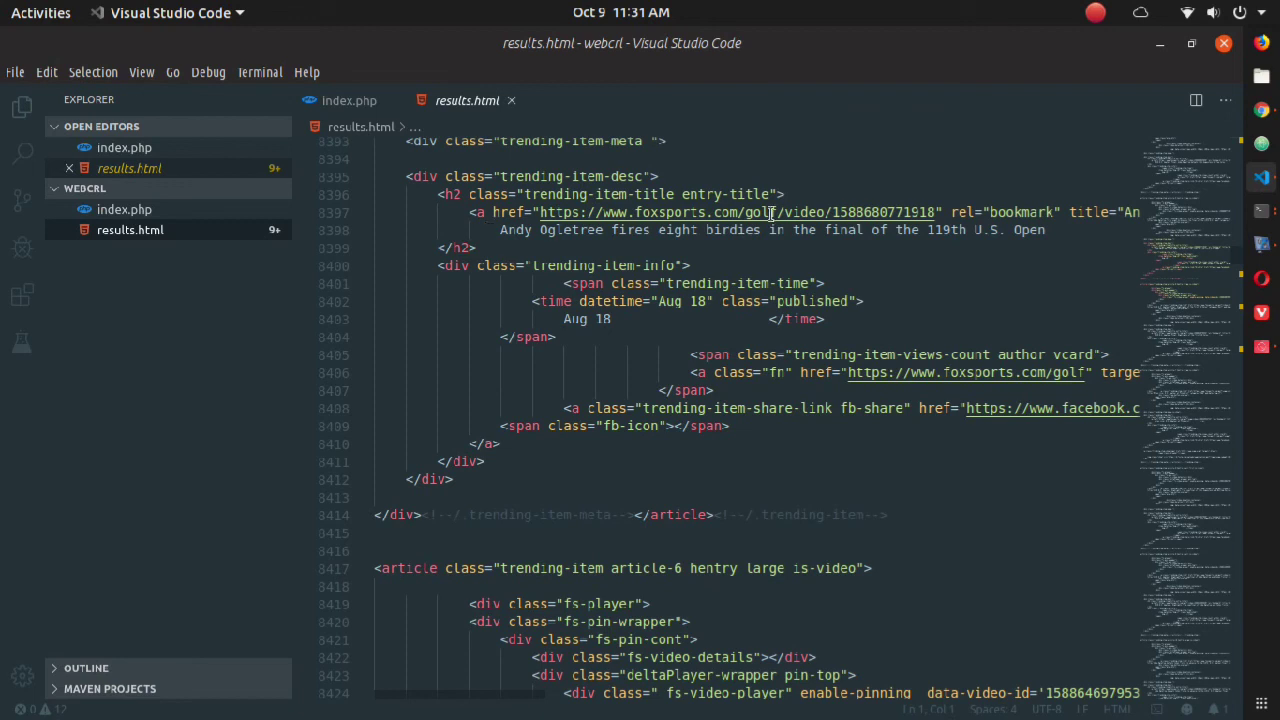
pyautogui.moveTo(1188, 210); pyautogui.dragTo(1184, 345)
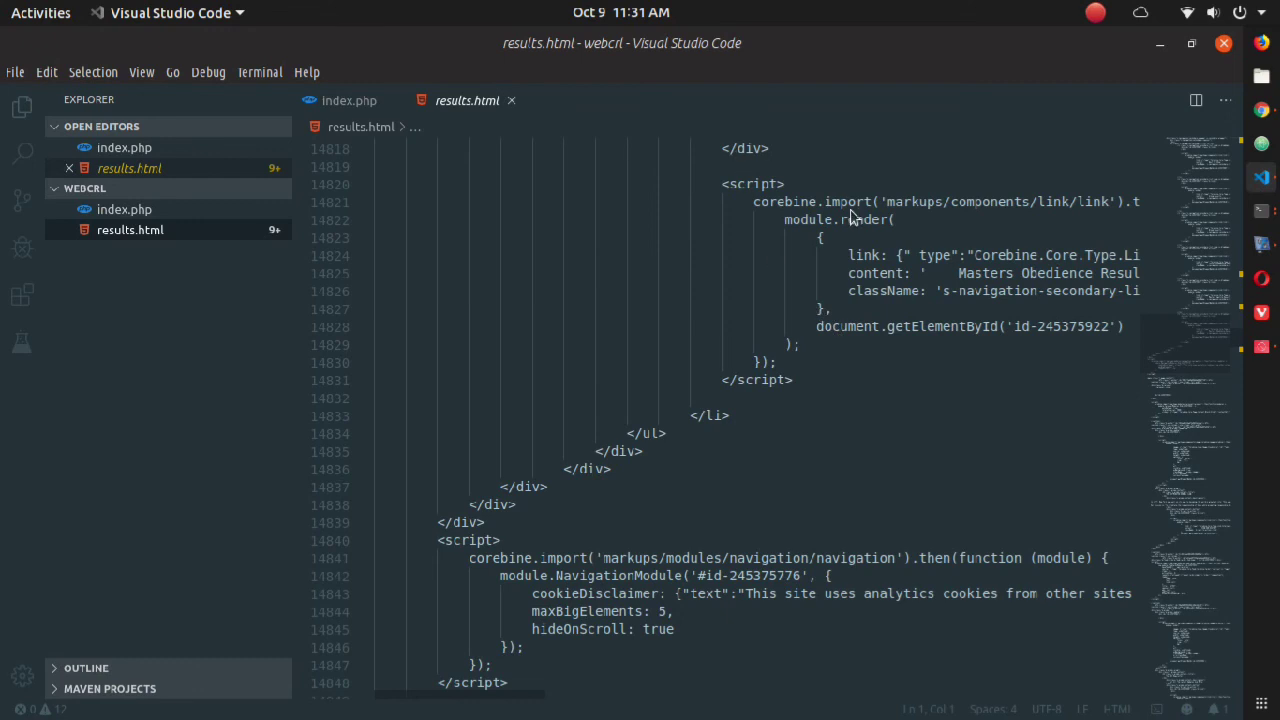
pyautogui.click(1262, 112)
pyautogui.click(310, 41)
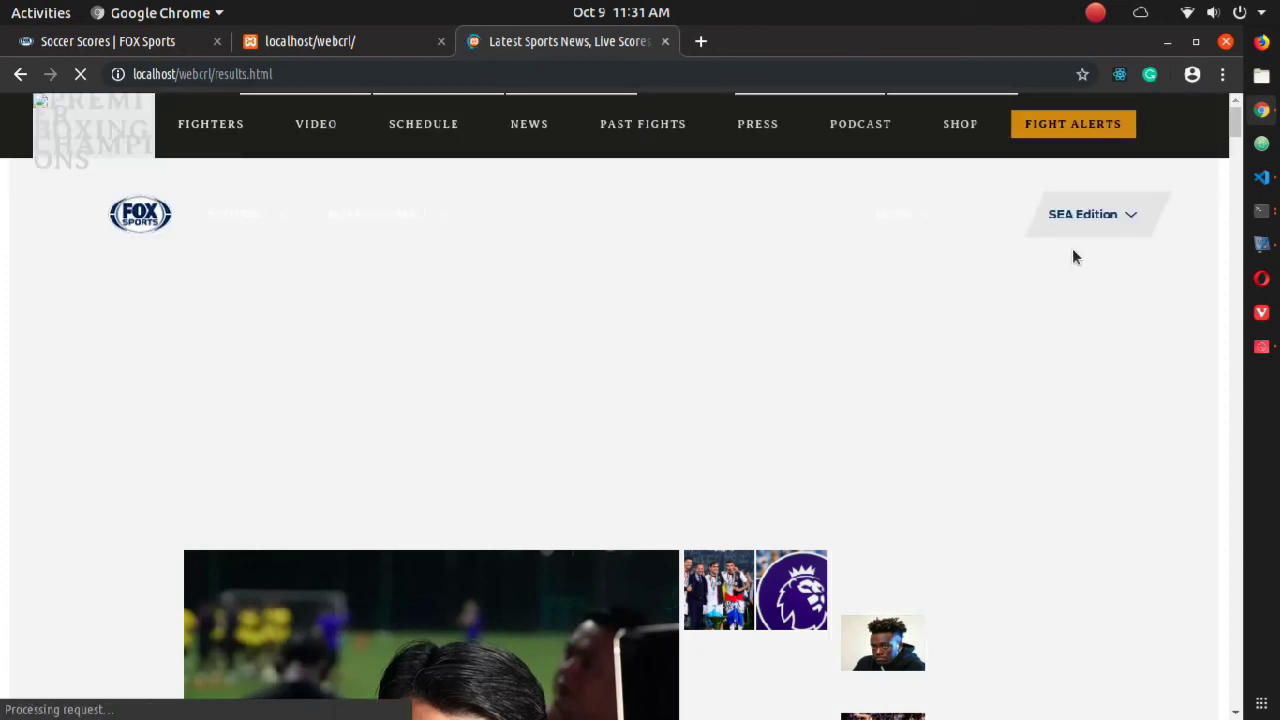
pyautogui.click(1262, 177)
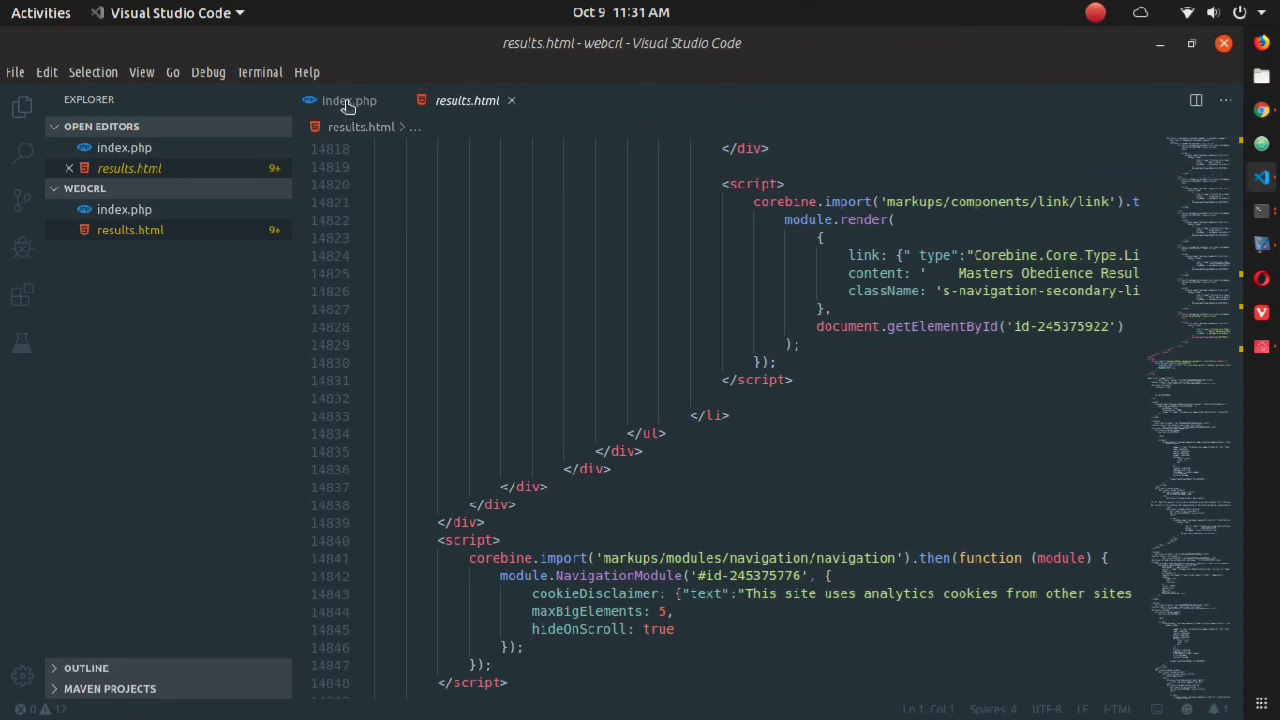
# Switch to the index.php tab and rest the cursor at the end of line 15.
pyautogui.click(345, 104)
pyautogui.click(924, 510)
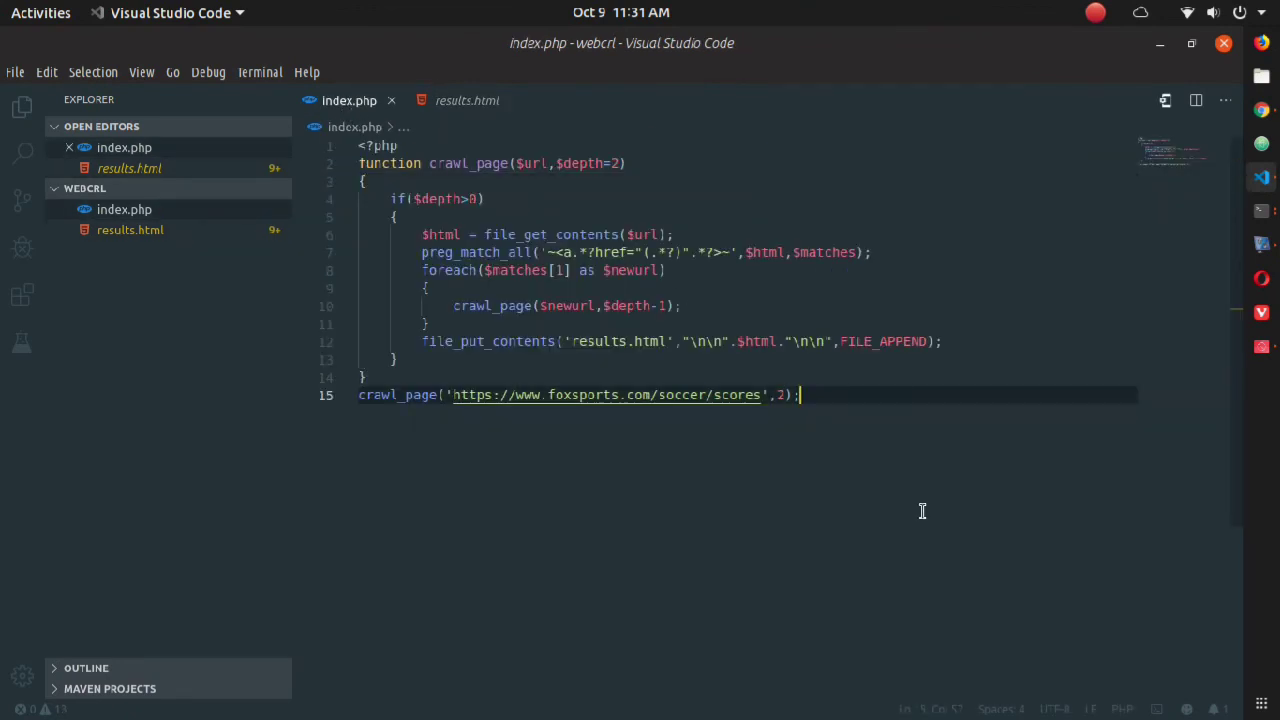